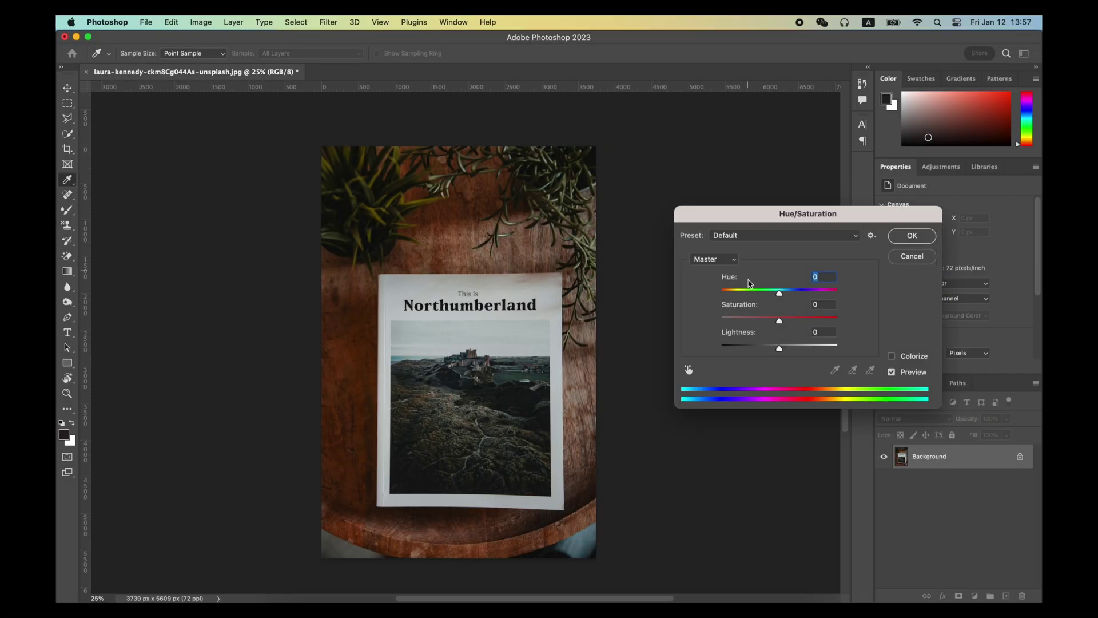
- Preview other hues on the book photo with Hue/Saturation, then cancel to keep the original wood colours
drag(751, 292, 779, 295)
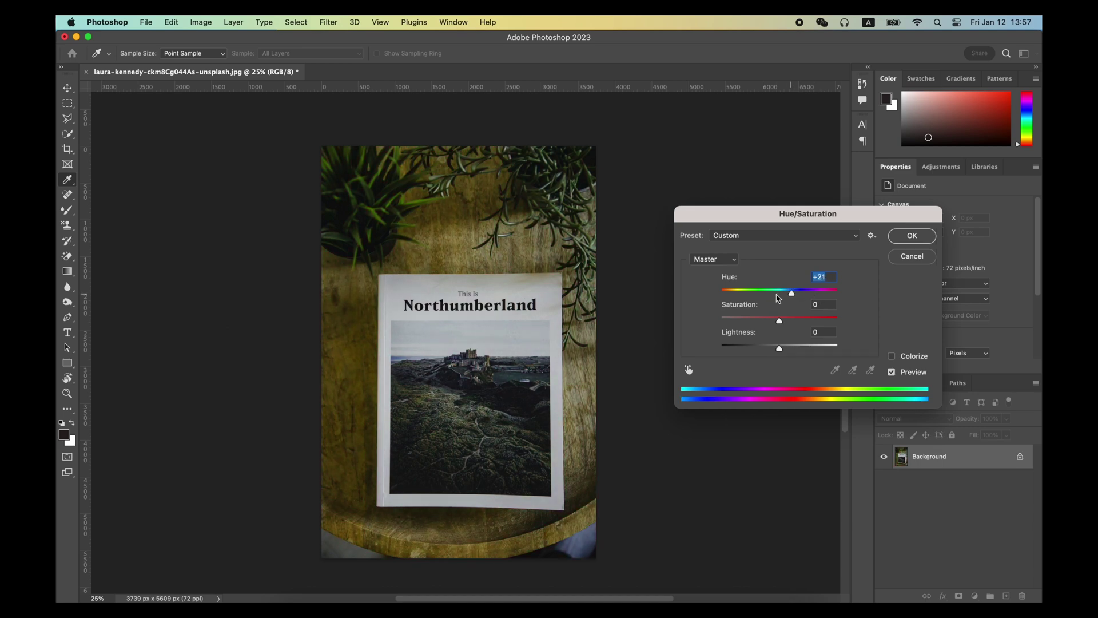
key(Escape)
key(v)
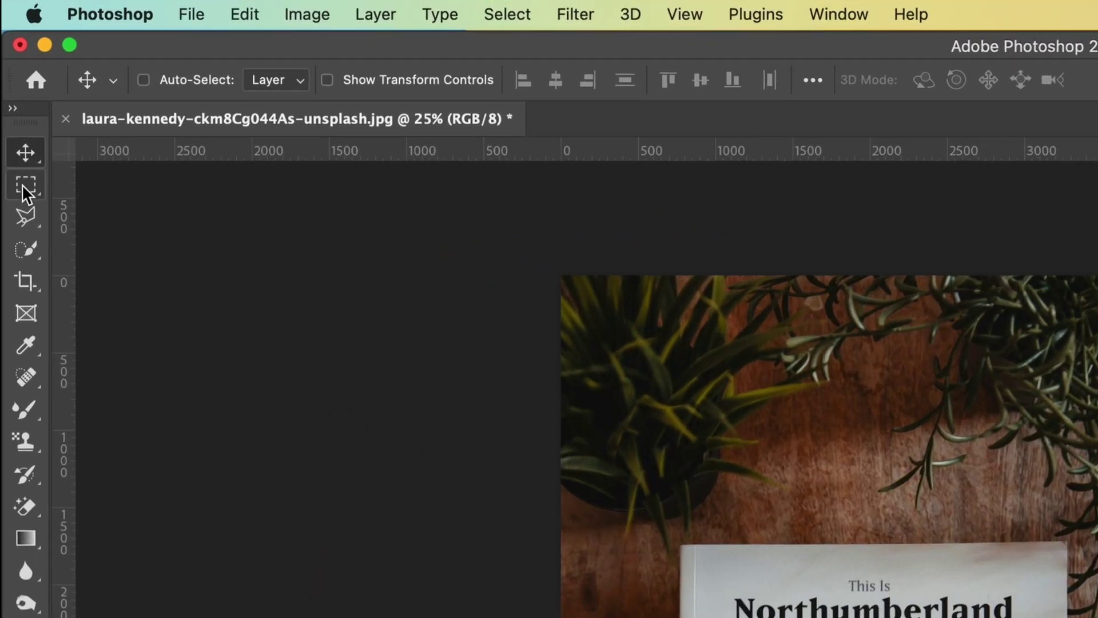
- Draw a Rectangular Marquee selection over part of the book and open Hue/Saturation for it
click(22, 184)
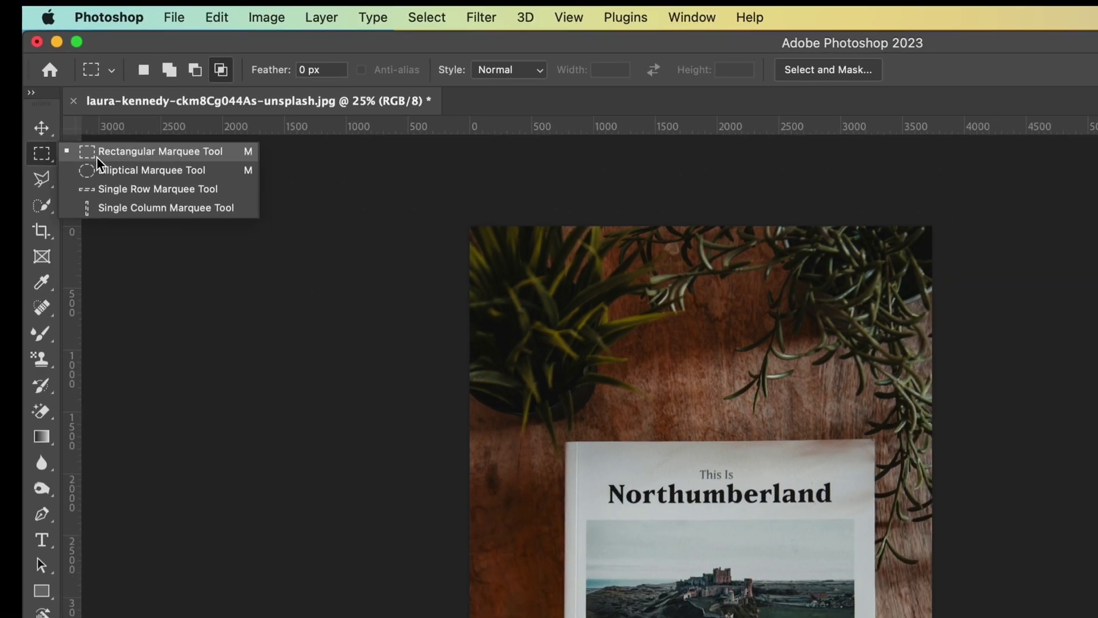
click(95, 188)
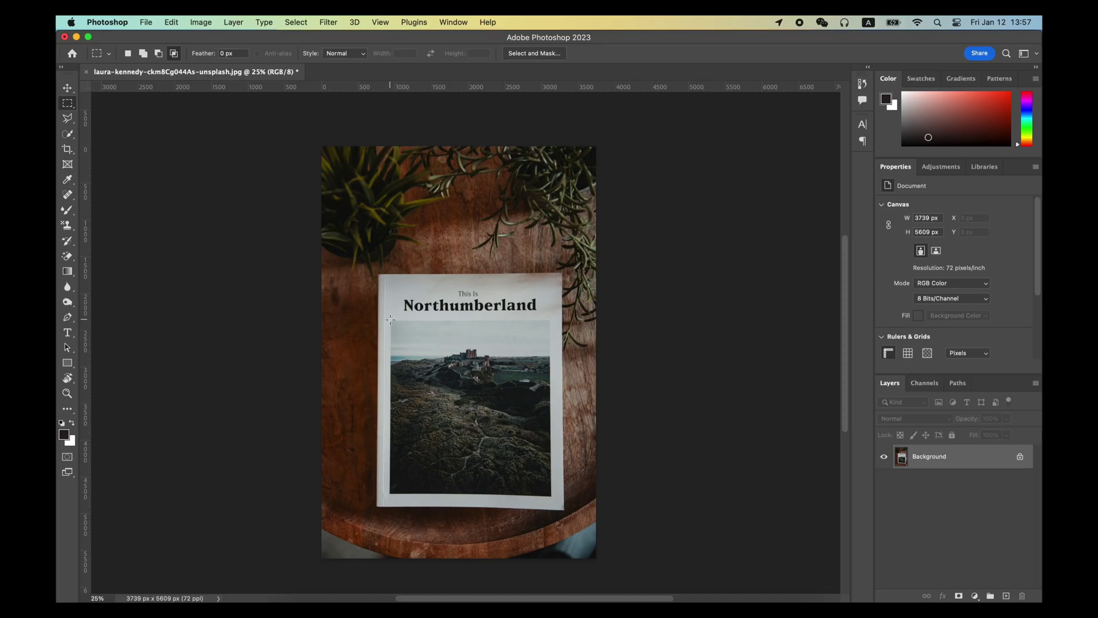
drag(514, 476, 550, 496)
key(ctrl+u)
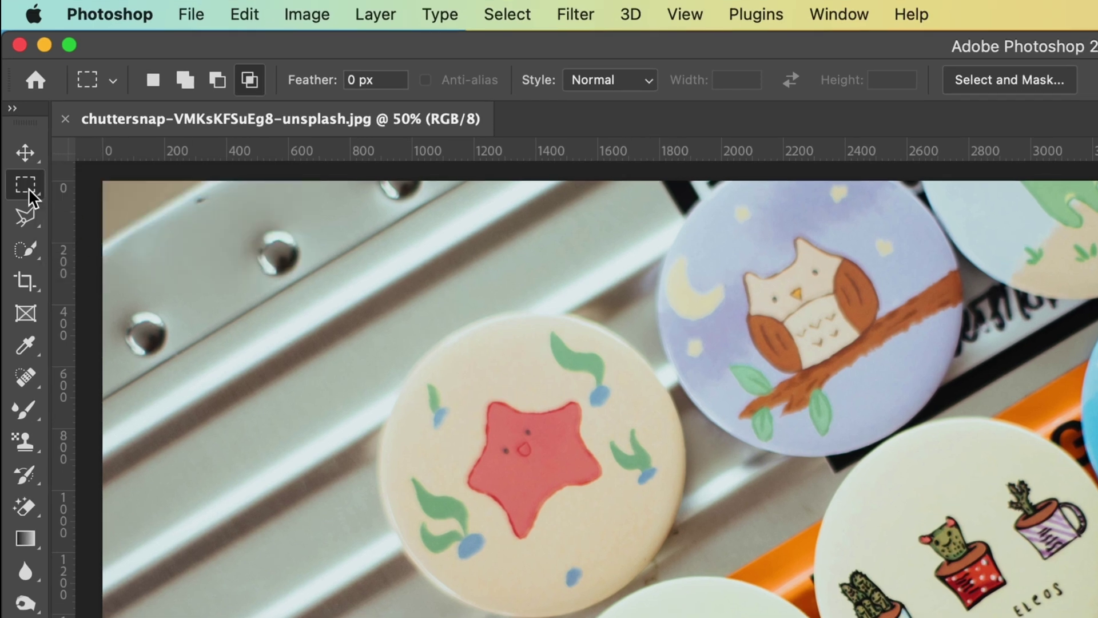
- Draw an Elliptical Marquee selection circling the cactus badge
right_click(27, 186)
click(106, 205)
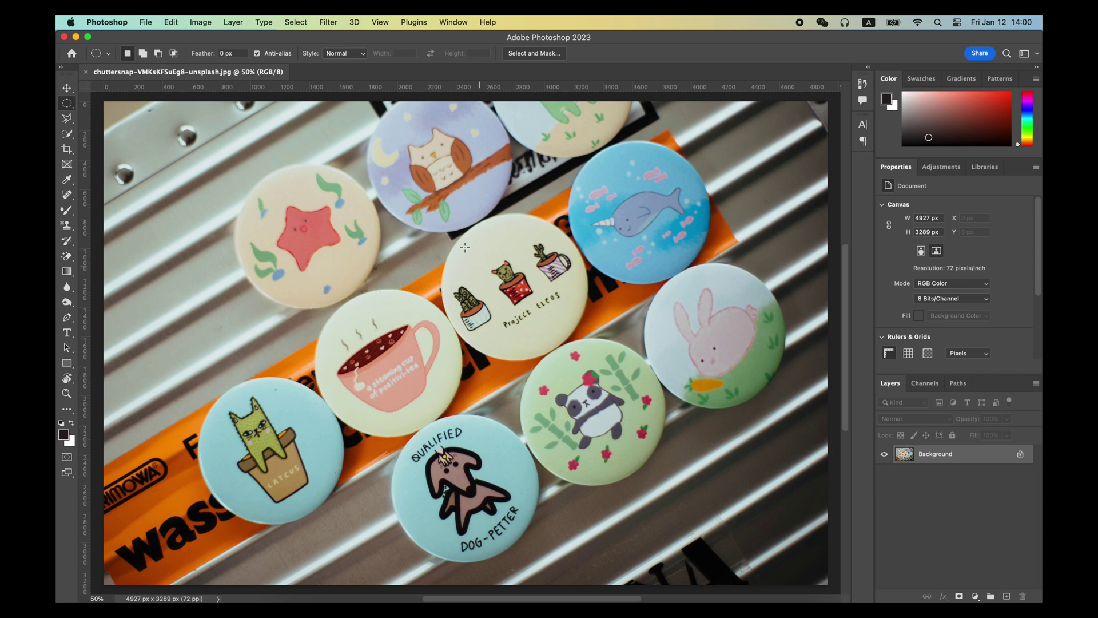
drag(557, 324, 606, 361)
- Try a Hue/Saturation recolour of the cactus badge, then undo it
key(super+u)
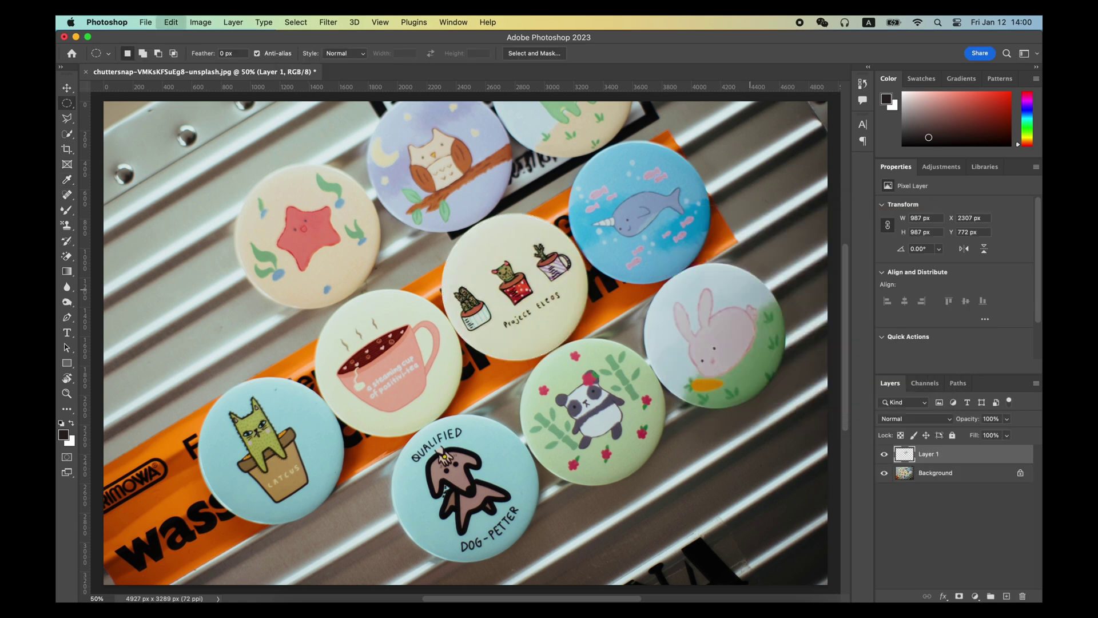
key(super+z)
key(v)
key(super+z)
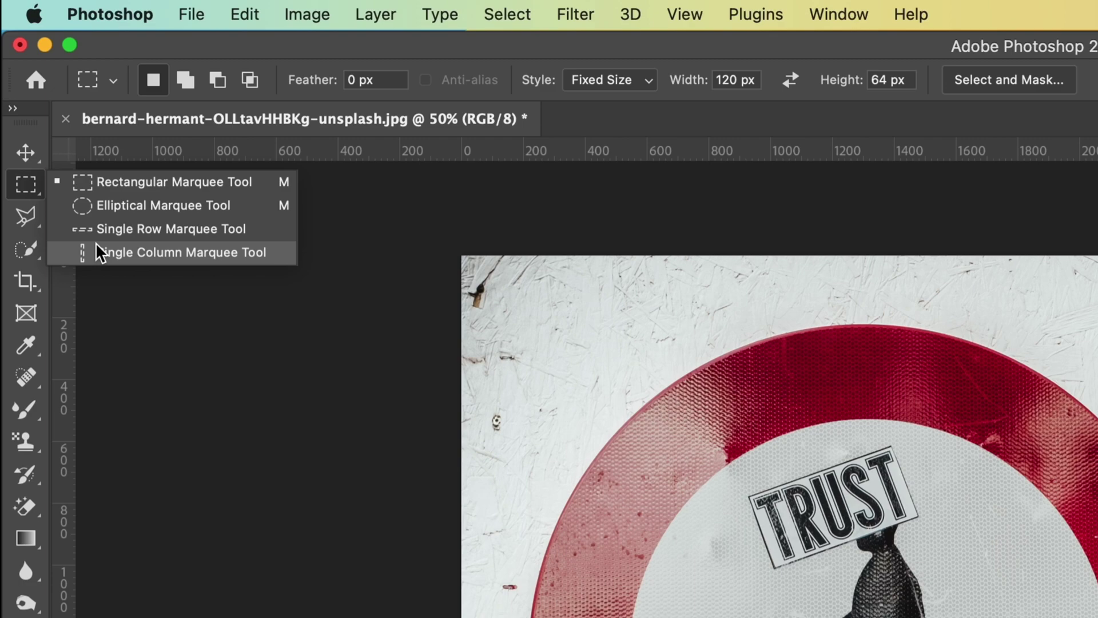
- Zoom in on the ring's edge, move a Single Row Marquee selection, then undo the move
click(101, 230)
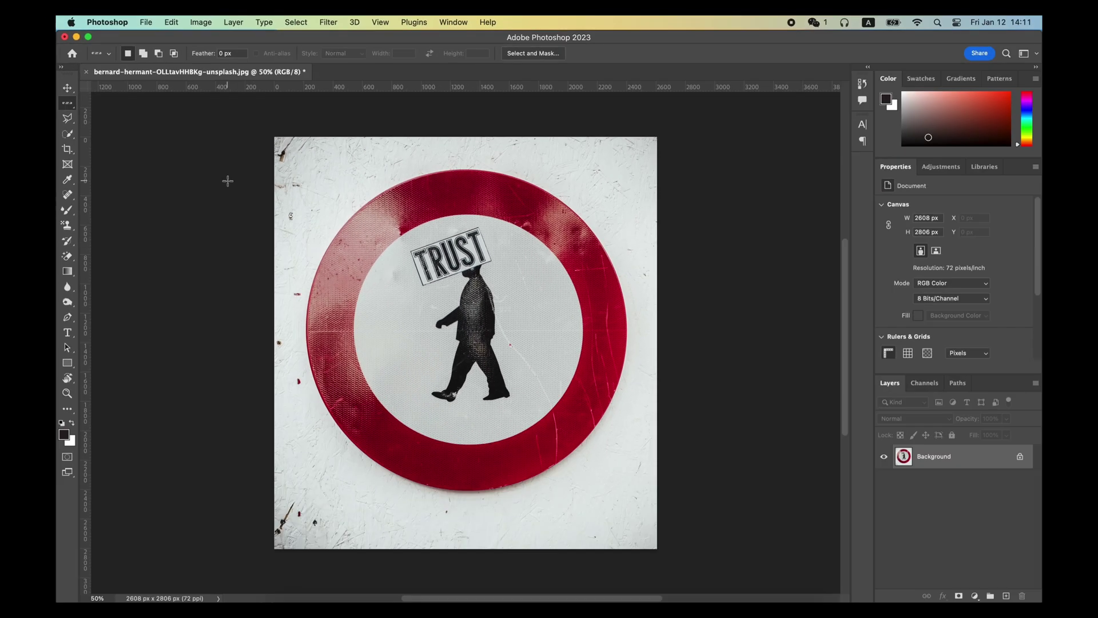
key(z)
drag(324, 183, 325, 183)
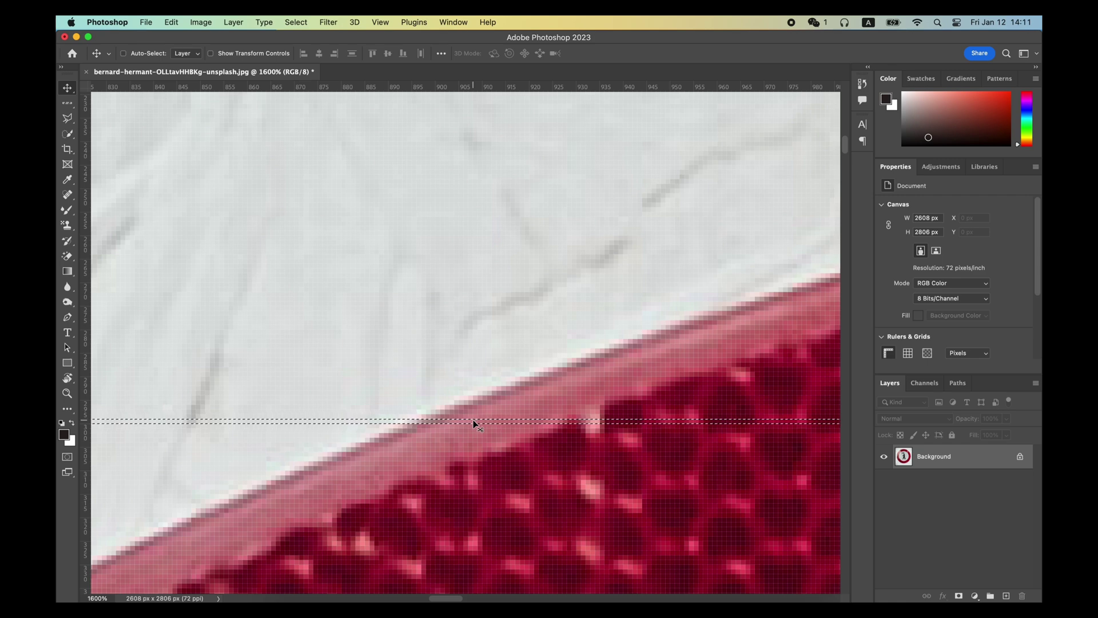
drag(473, 425, 346, 267)
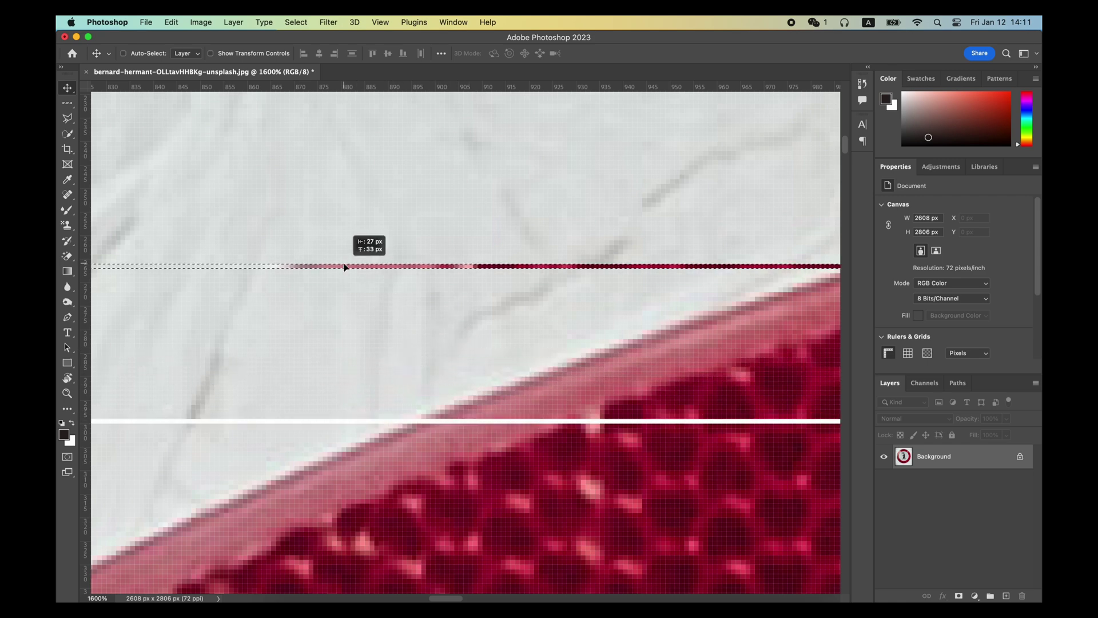
key(super+z)
- Select a one-pixel column at the ring edge and drag it left, leaving a white line
click(67, 103)
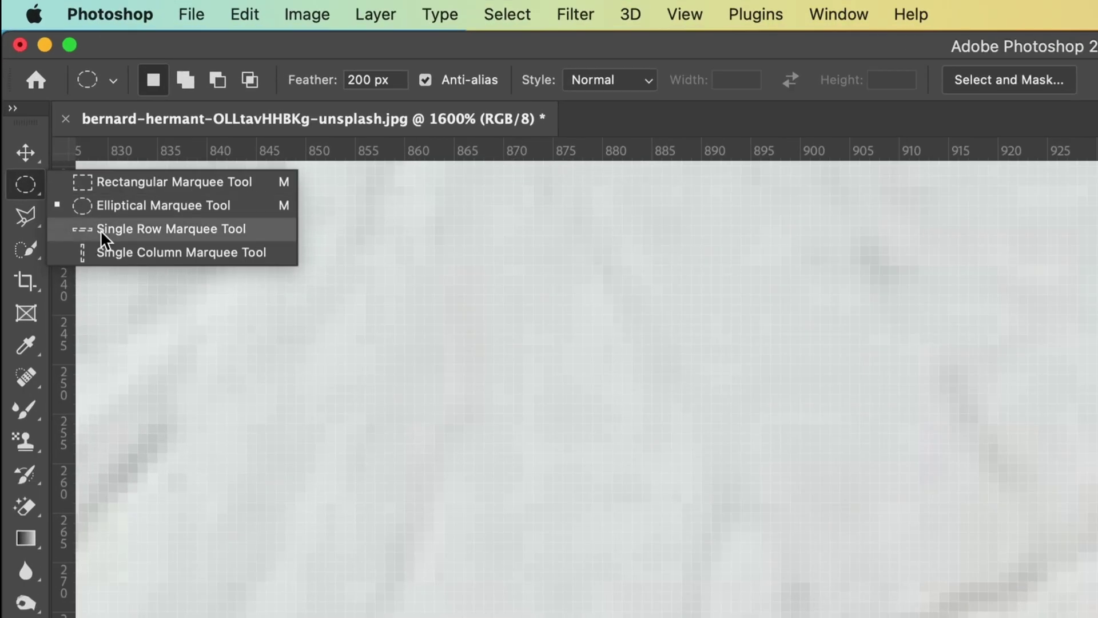
click(102, 248)
click(508, 394)
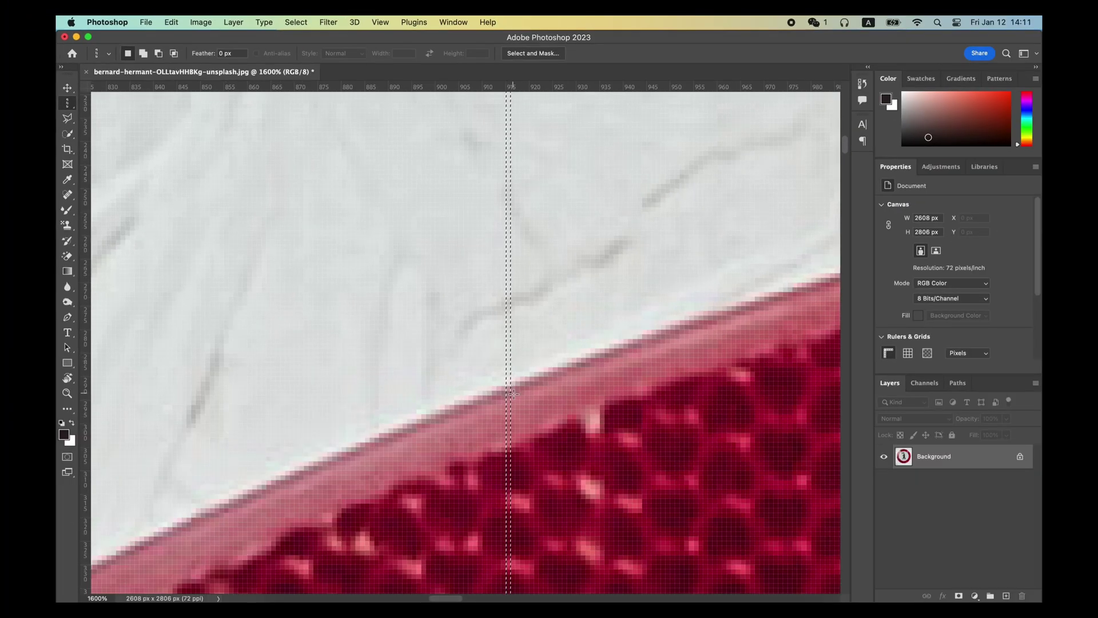
key(v)
drag(507, 402, 451, 345)
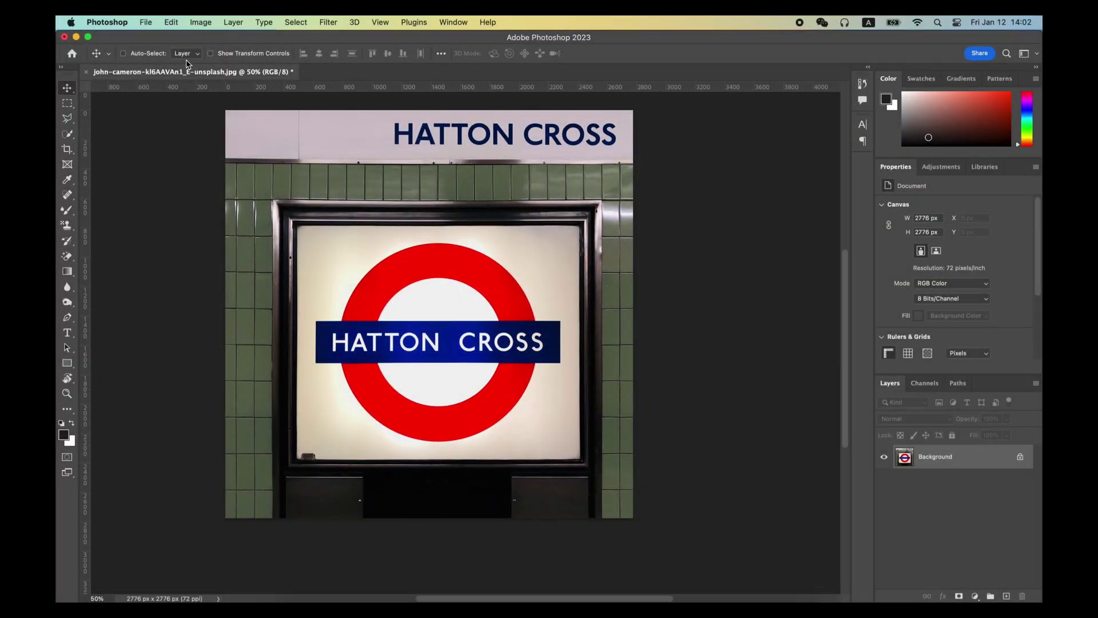
- Circle the red roundel with an elliptical selection, then Shift-add the blue HATTON CROSS banner rectangle
key(m)
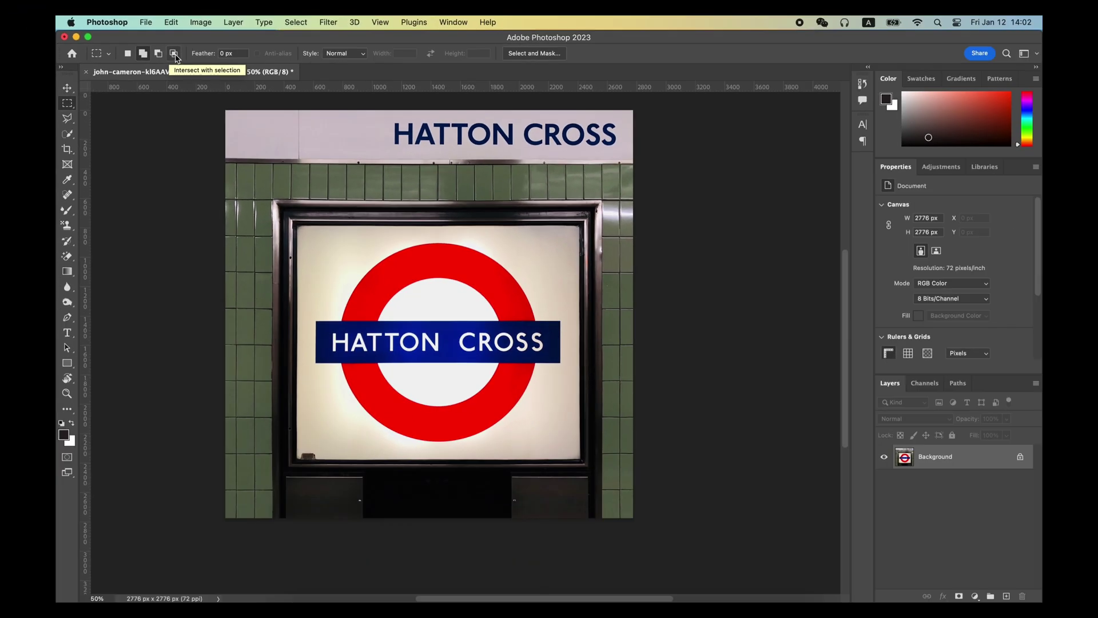
key(shift+m)
drag(545, 431, 561, 438)
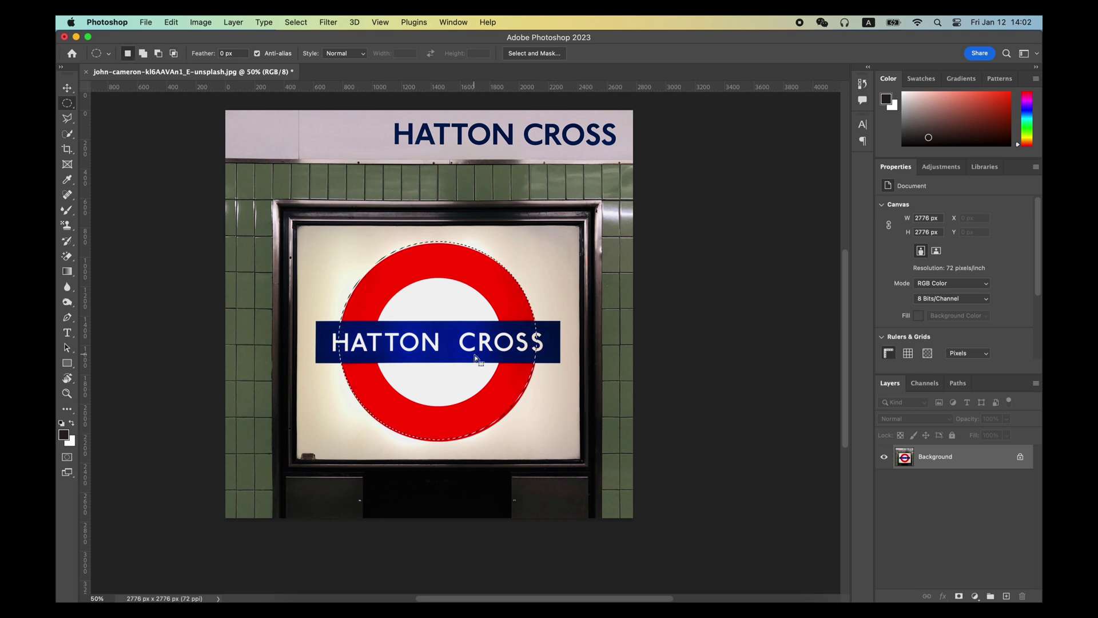
drag(474, 355, 476, 359)
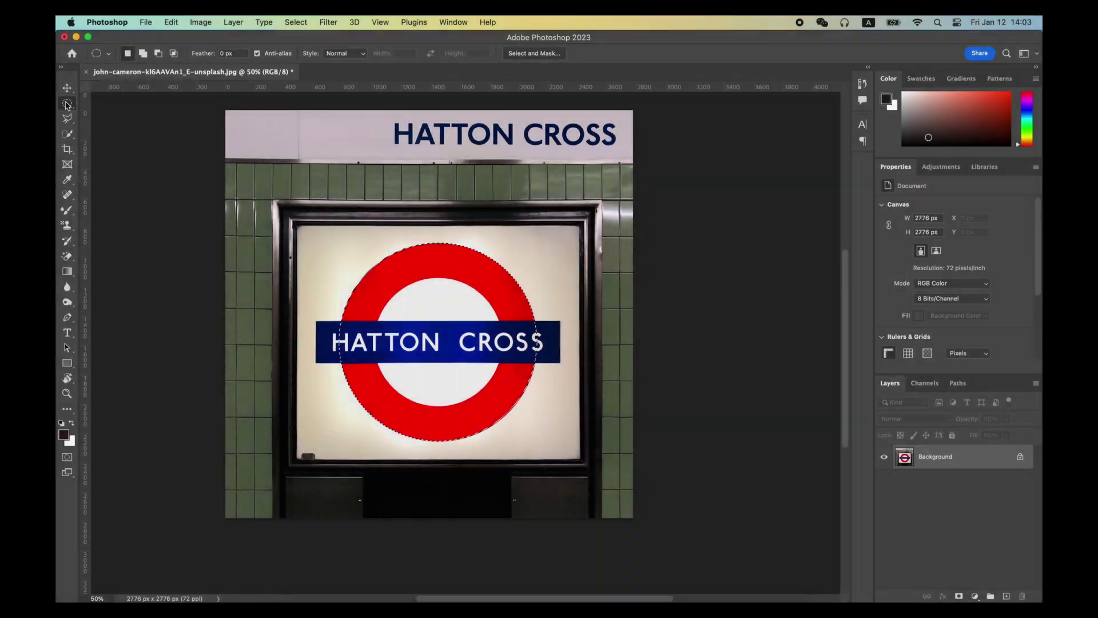
click(67, 103)
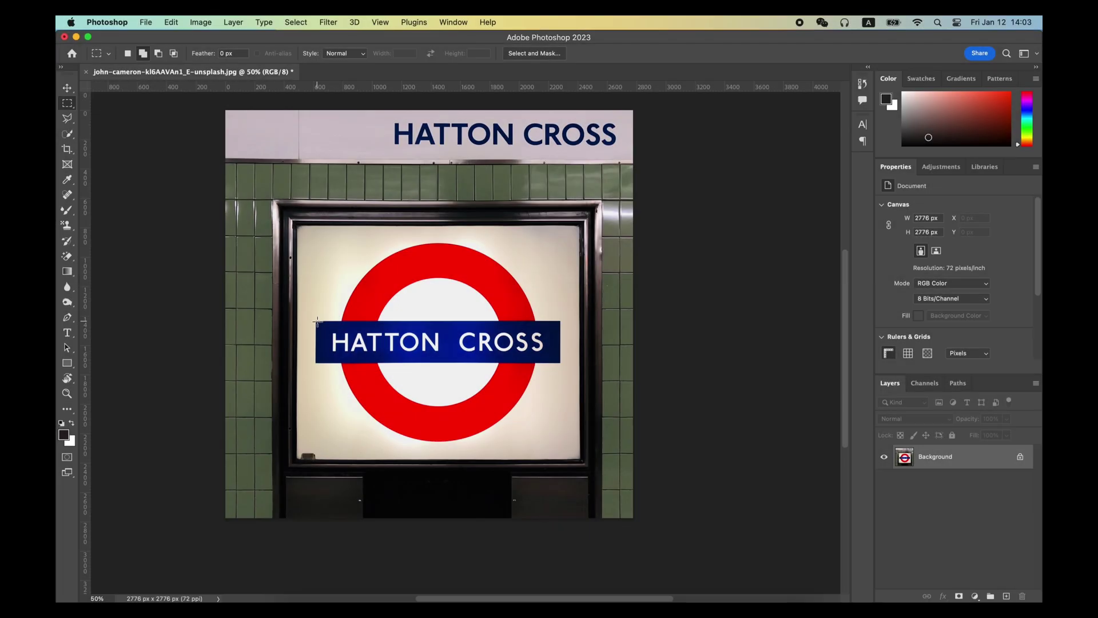
drag(562, 359, 559, 362)
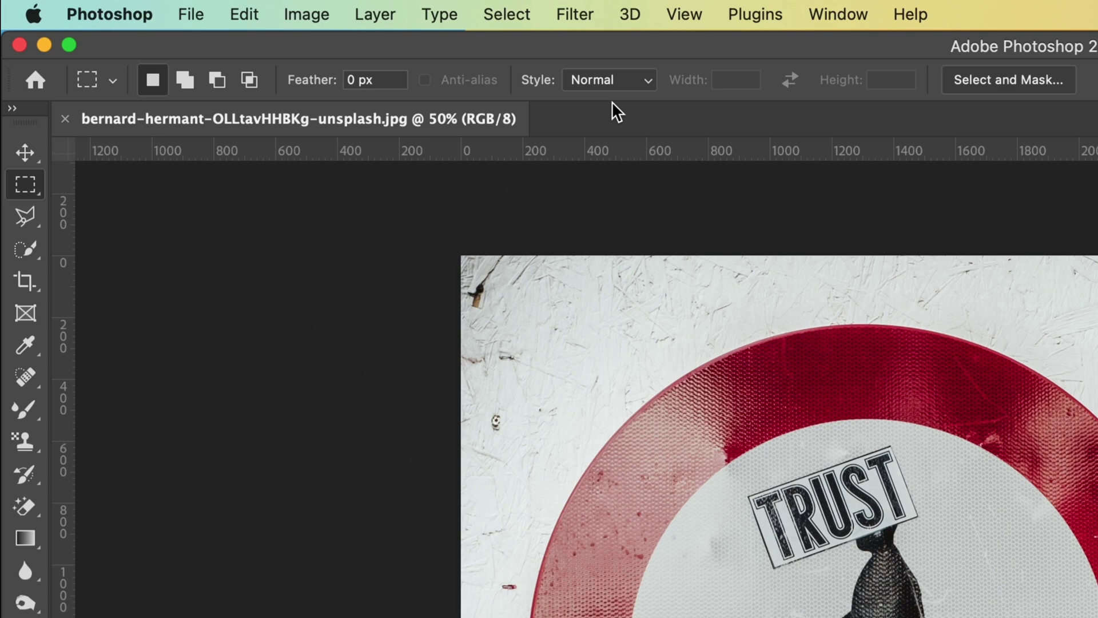
- Set the marquee style to Fixed Ratio 3:1 and drag a selection across the ring's top
click(348, 53)
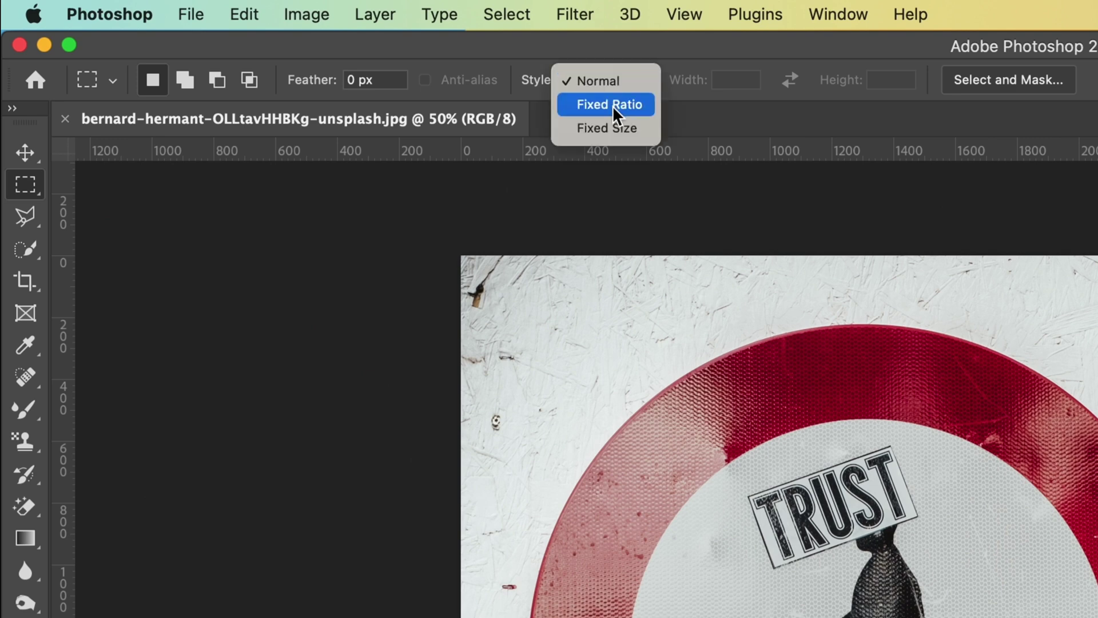
click(613, 105)
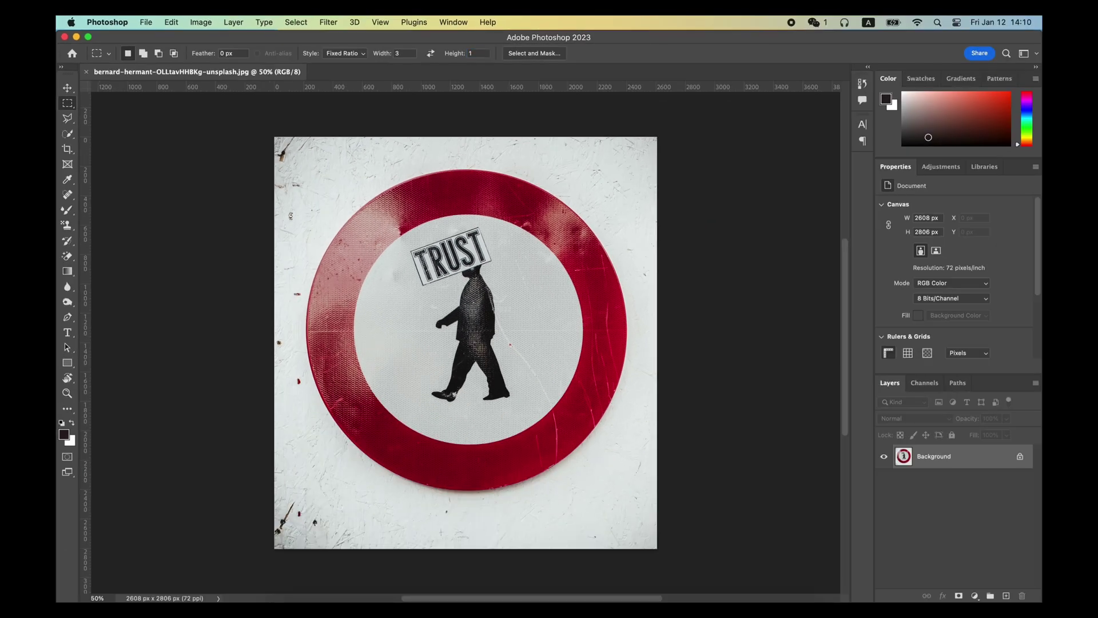
drag(463, 243, 598, 318)
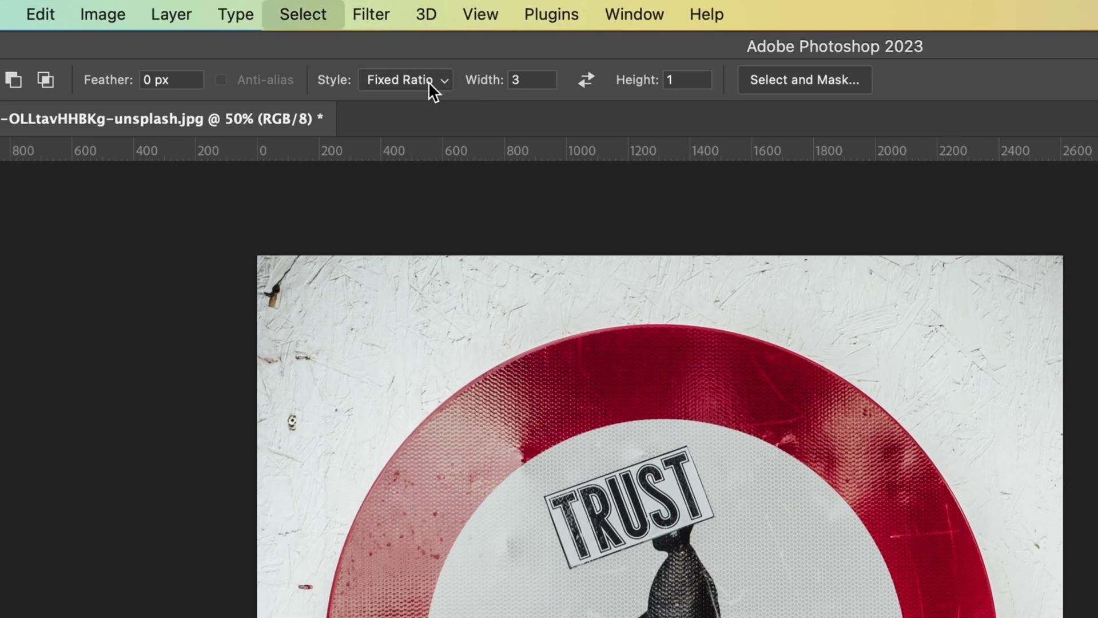
- Switch to Fixed Size 120 × 64 px and place a selection near the sign's top-left
click(356, 54)
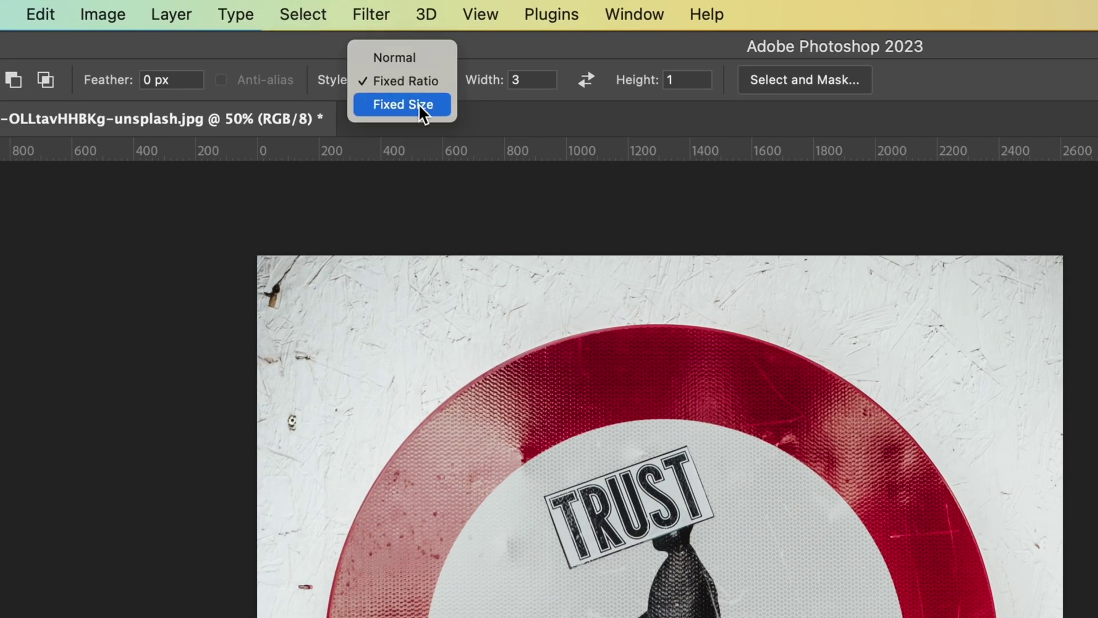
click(417, 104)
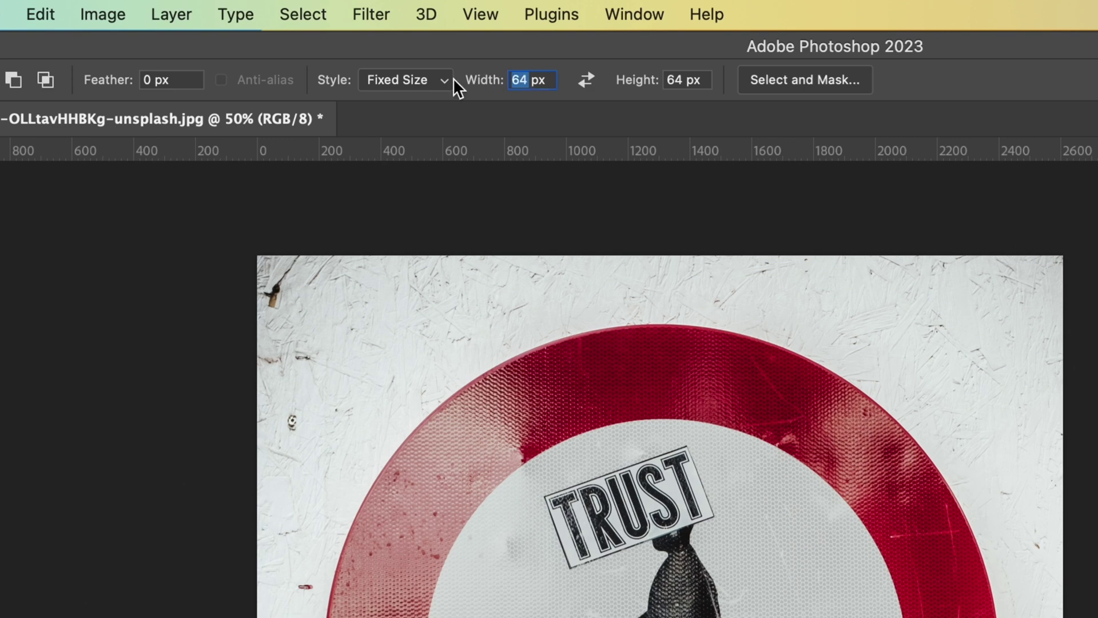
text(1200)
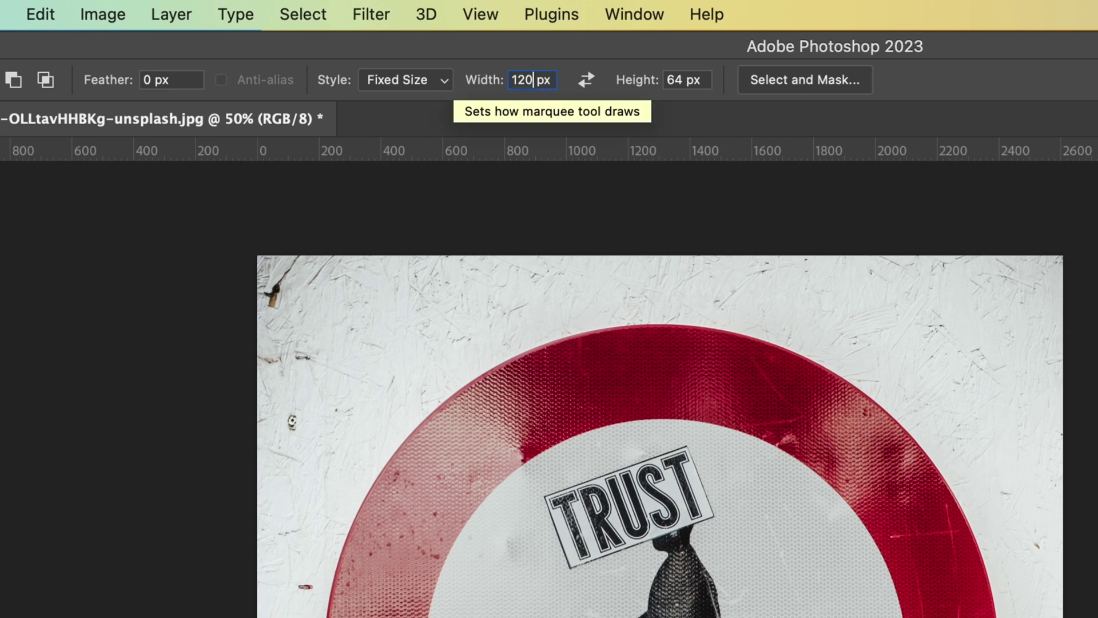
drag(446, 383, 456, 268)
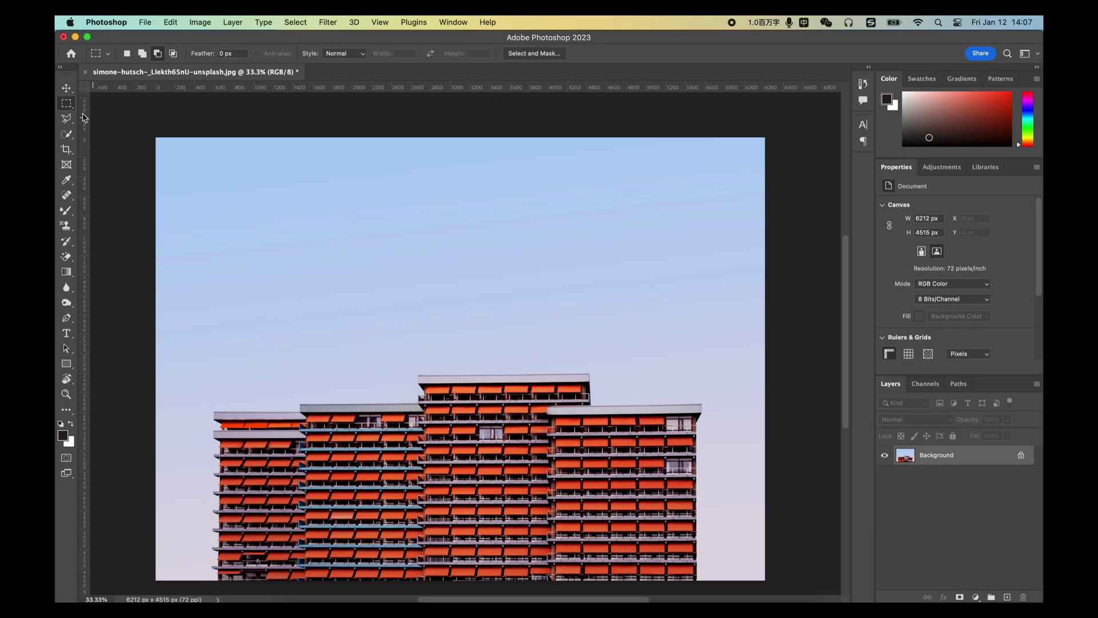
- Select the sky across the photo's top half and apply a Hue/Saturation adjustment to it
drag(138, 118, 807, 364)
key(super+u)
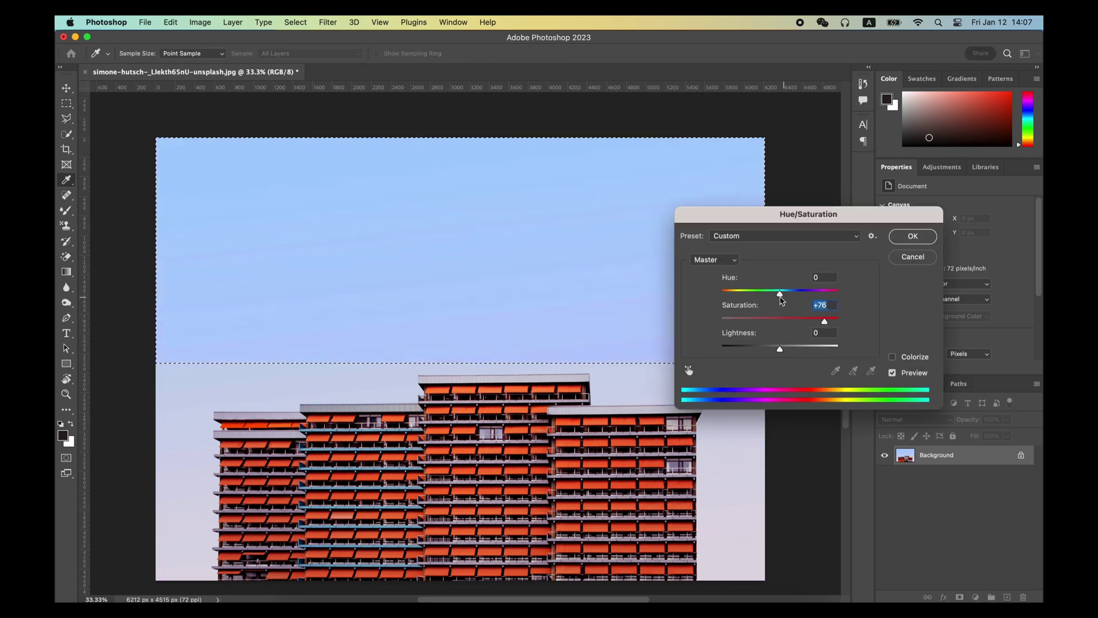
mouse_move(782, 301)
mouse_down()
mouse_move(767, 298)
mouse_move(779, 297)
mouse_up()
click(909, 237)
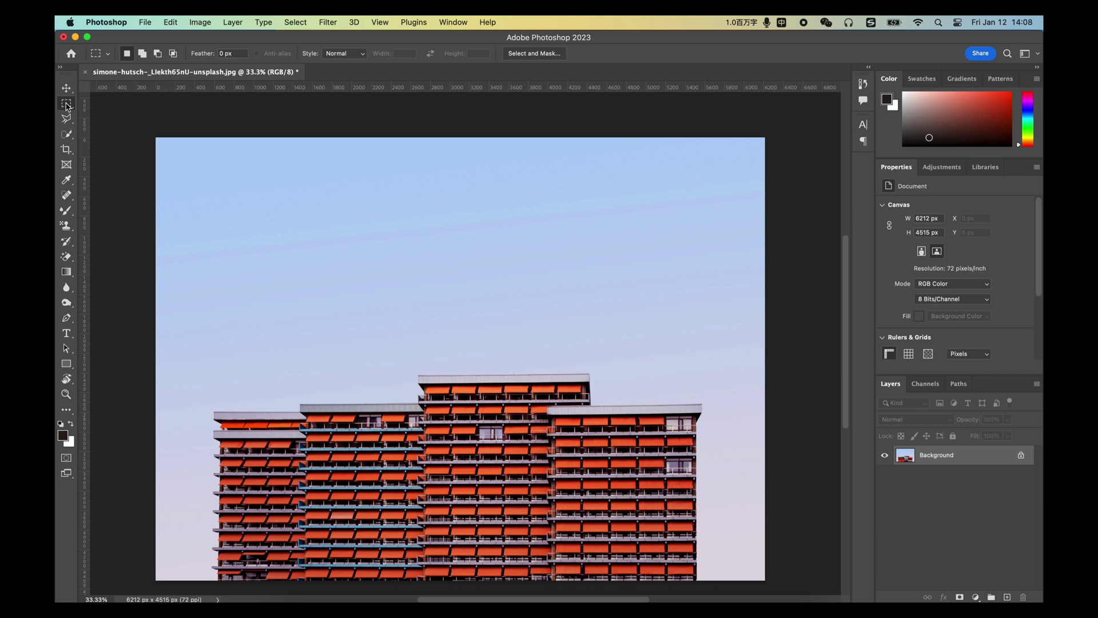
right_click(67, 106)
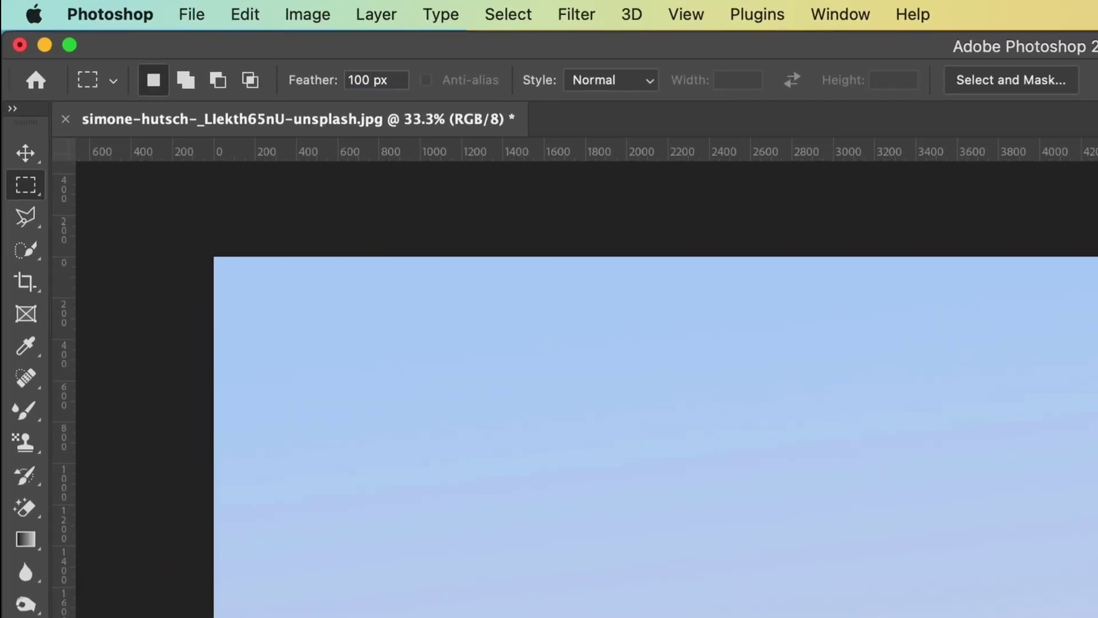
- Draw a 100 px feathered rectangular selection over the upper sky, dismissing the warning, and open Hue/Saturation
drag(184, 230, 1097, 581)
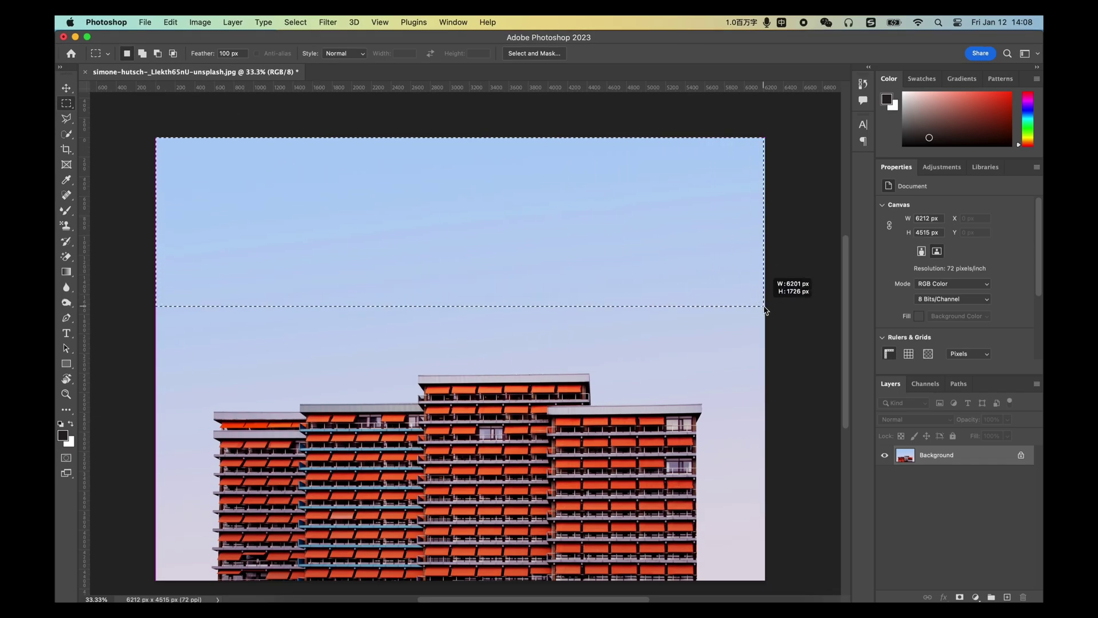
drag(765, 309, 803, 323)
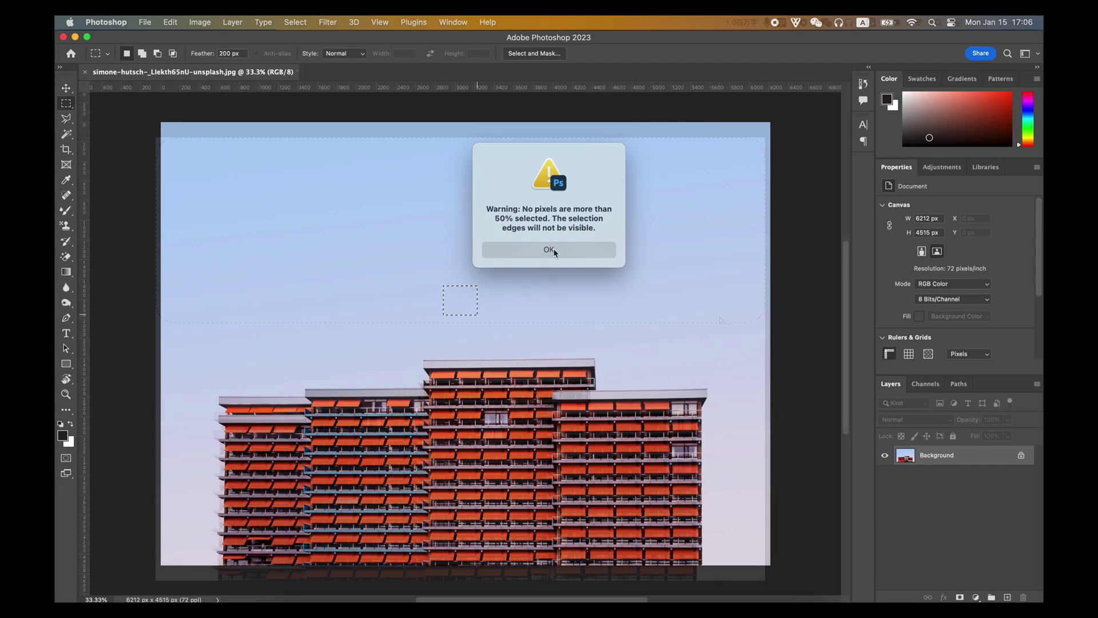
click(548, 327)
drag(156, 138, 719, 320)
key(super+u)
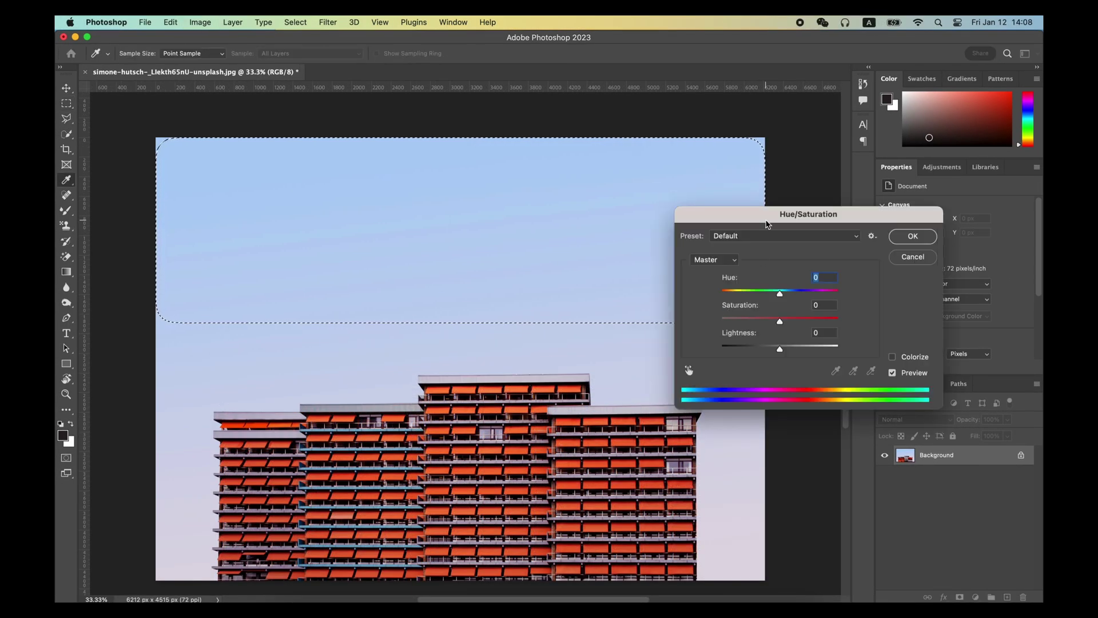
- Make the upper sky a brighter blue with Hue -15 and Saturation +59
drag(767, 224, 862, 274)
drag(876, 370, 871, 342)
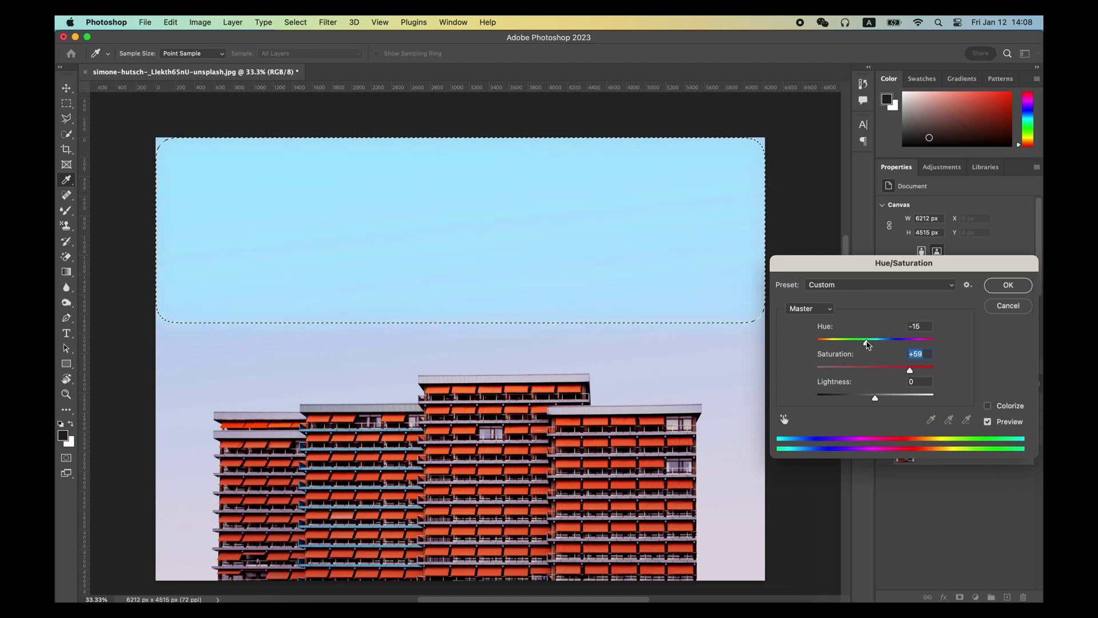
click(1006, 285)
- Add a yellow sun glow with a feathered circle in the top-left sky, Hue -160
key(ctrl+d)
key(ctrl+minus)
key(m)
mouse_move(286, 171)
mouse_down()
mouse_move(411, 265)
mouse_move(434, 316)
mouse_up()
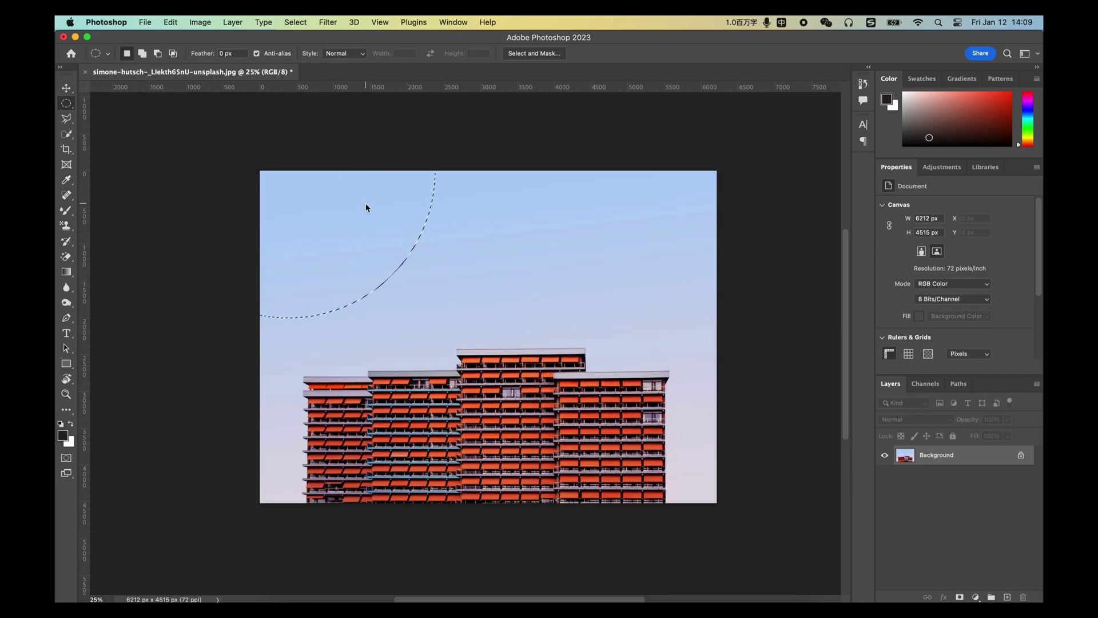
drag(396, 266, 393, 305)
key(ctrl+u)
drag(875, 342, 822, 344)
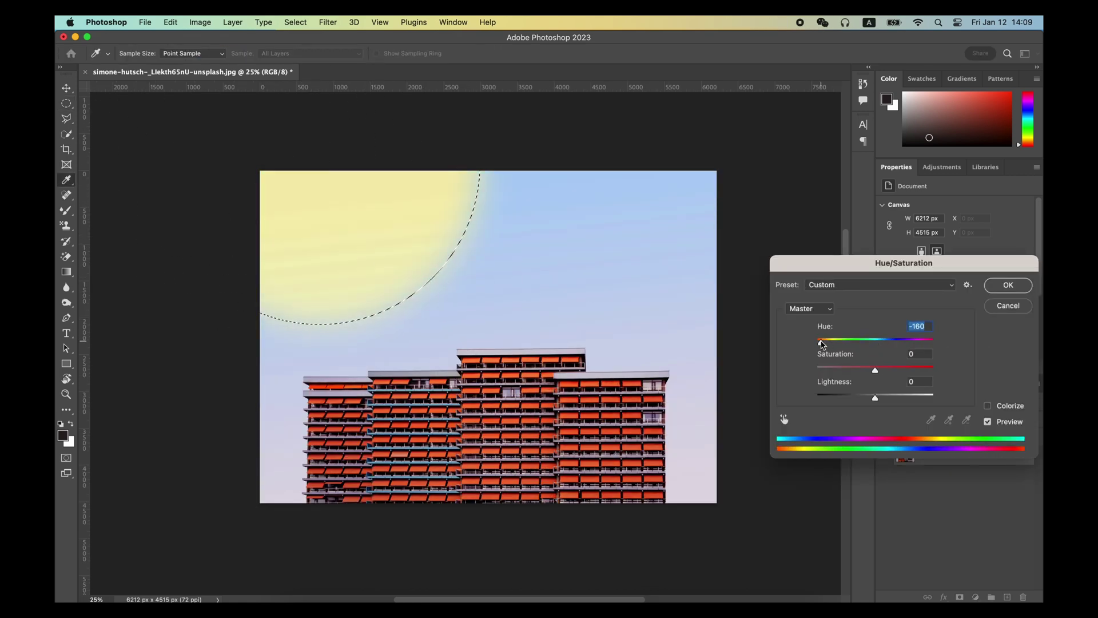
click(1004, 286)
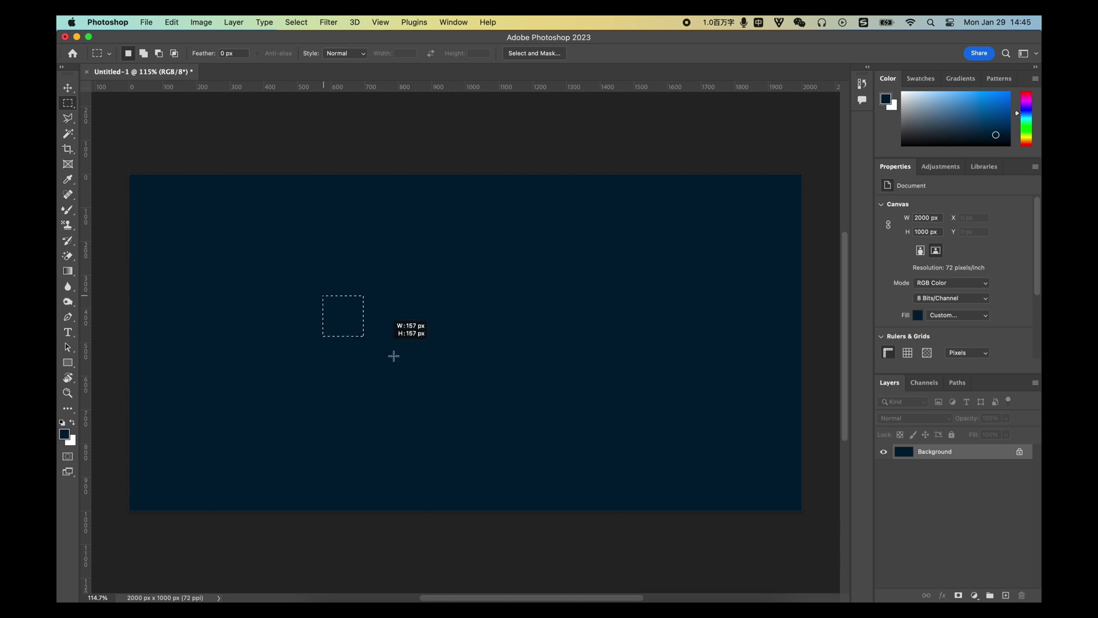
- Finish a small square selection on the navy canvas and switch to the Elliptical Marquee
drag(450, 387, 486, 421)
key(v)
click(69, 105)
right_click(28, 188)
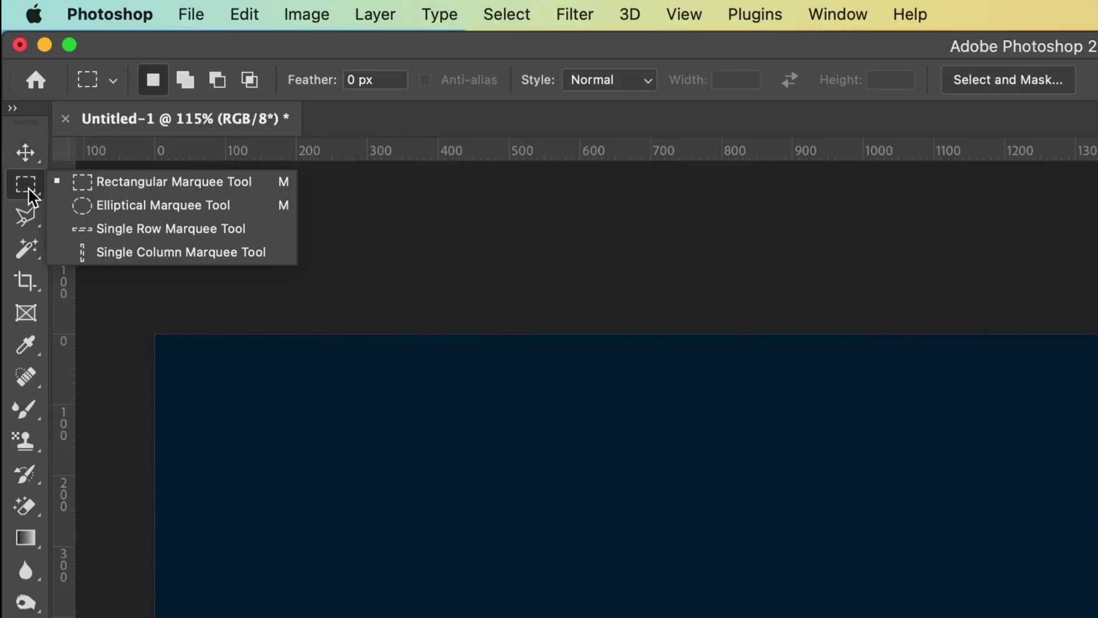
click(121, 205)
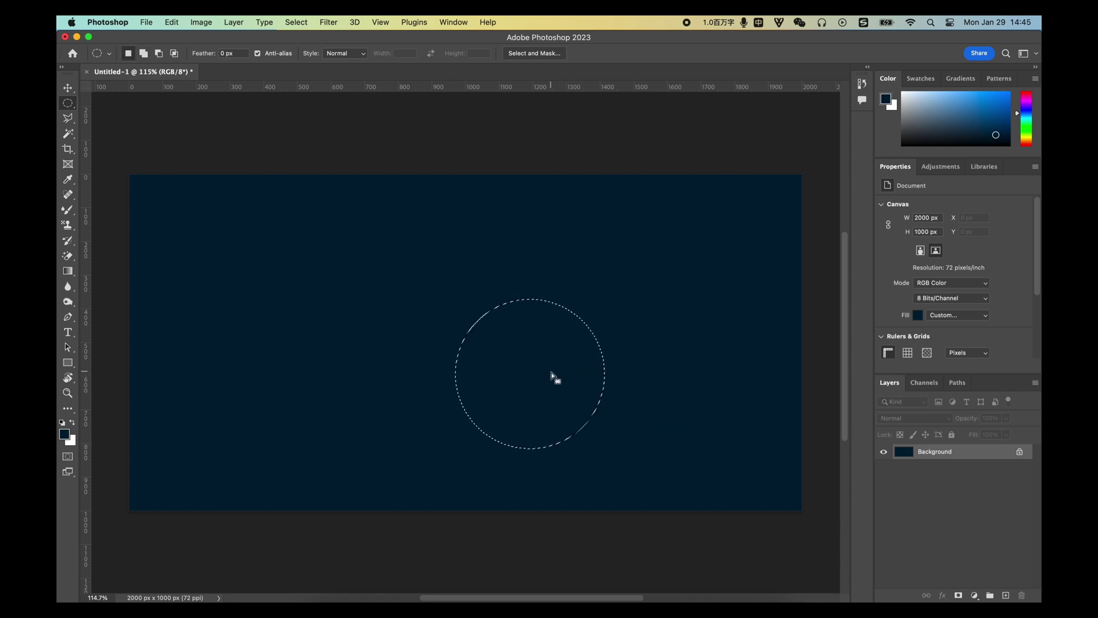
- Shift the circle selection over the white circle to form a crescent, then draw a rectangular selection
key(v)
drag(552, 375, 405, 366)
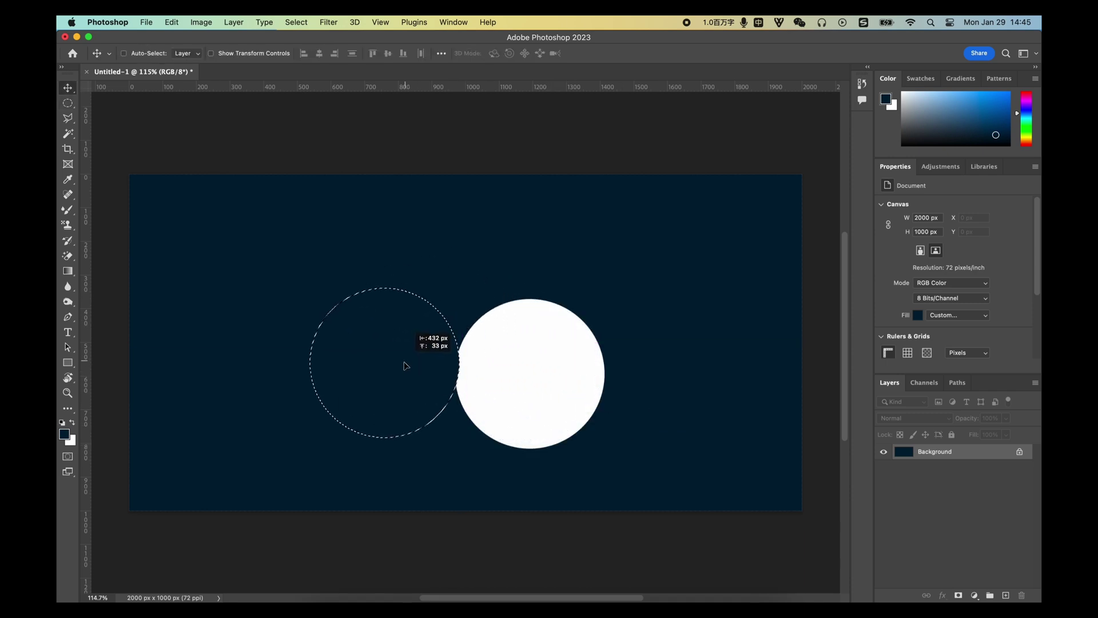
drag(314, 349, 492, 374)
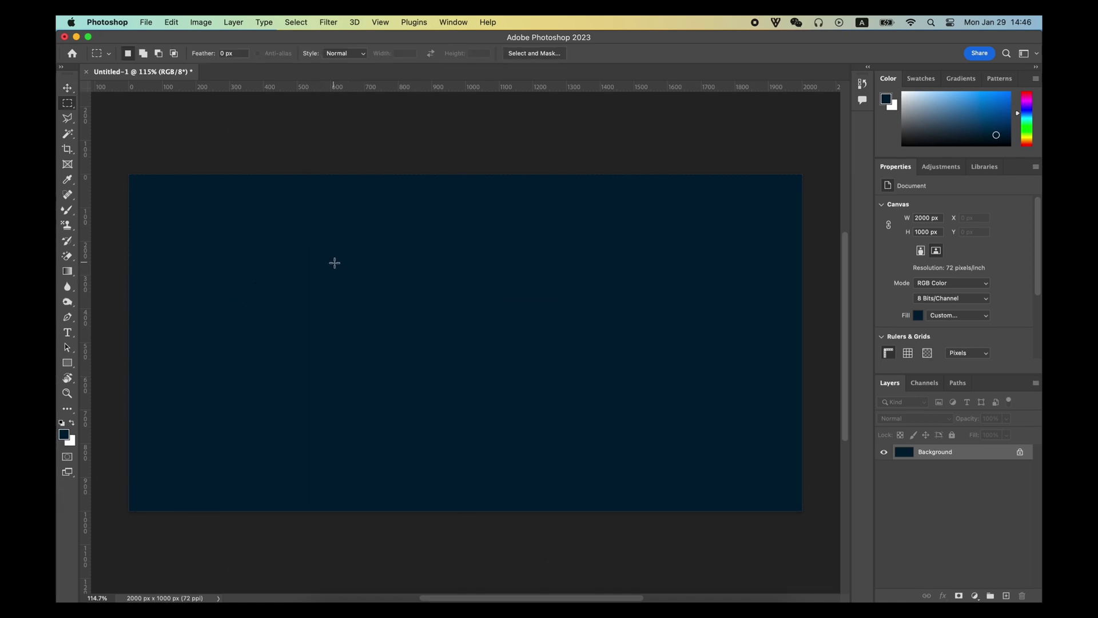
drag(473, 386, 497, 403)
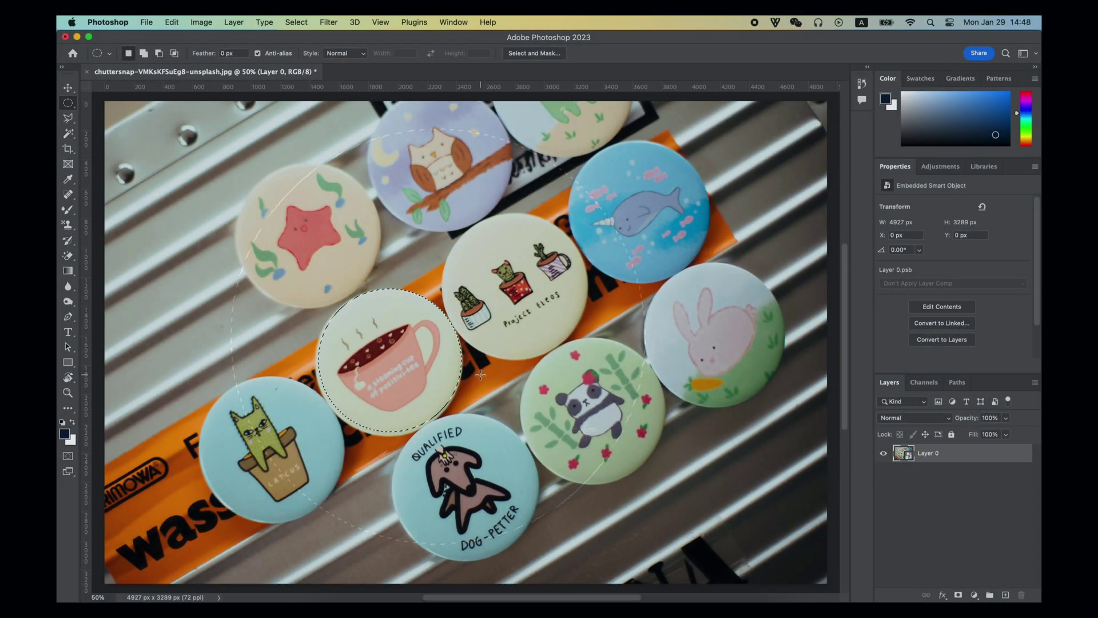
- Zoom in and draw an elliptical selection centred on the panda badge
key(super+plus)
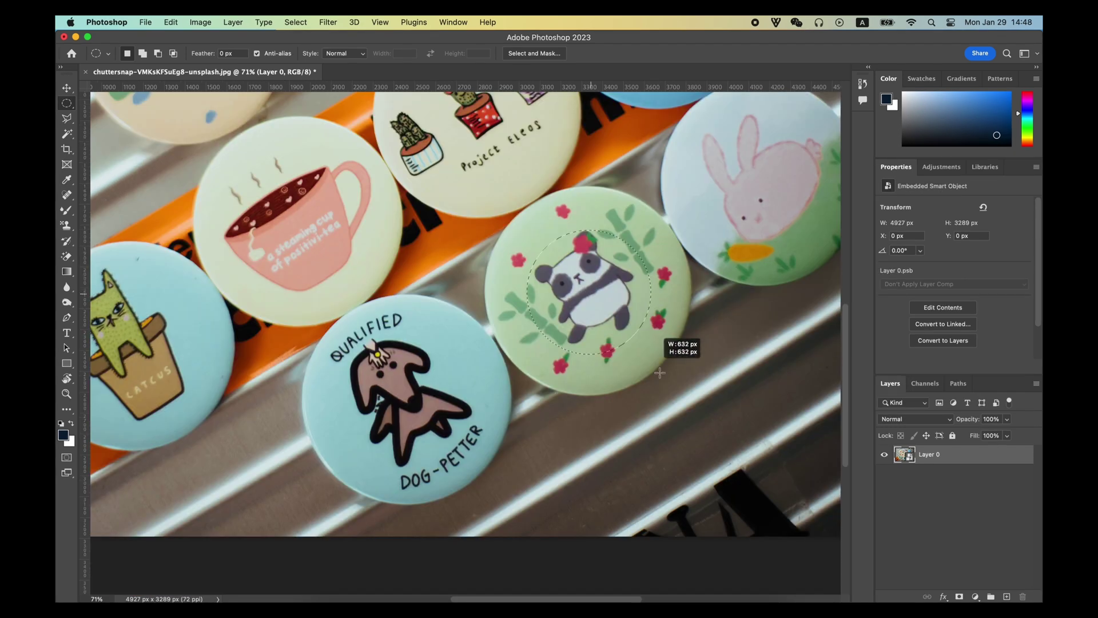
drag(660, 372, 693, 402)
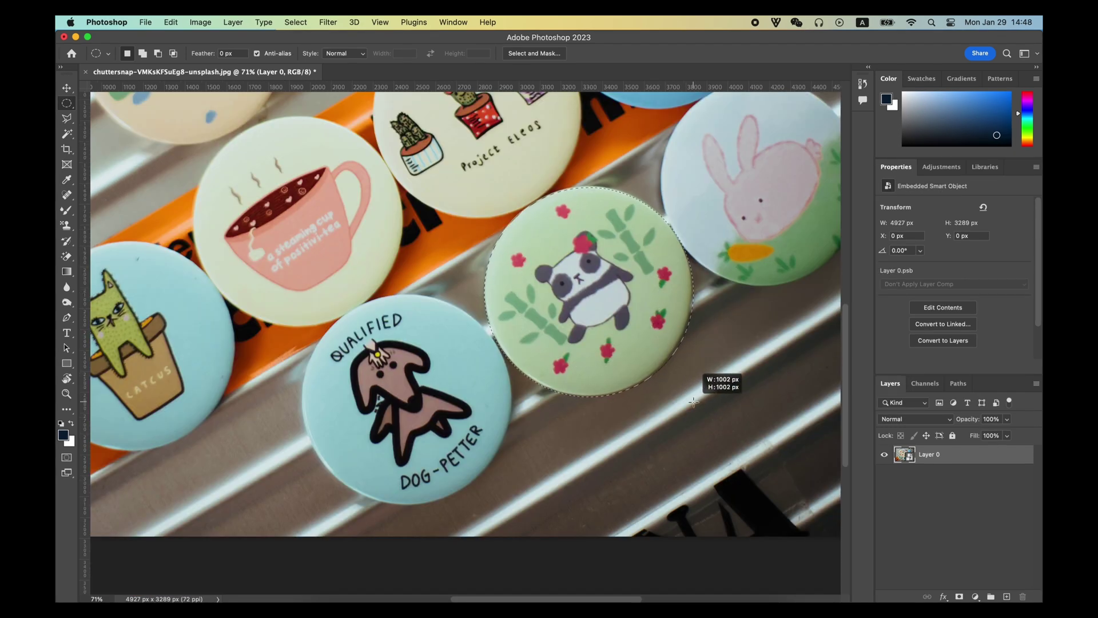
drag(627, 344, 624, 341)
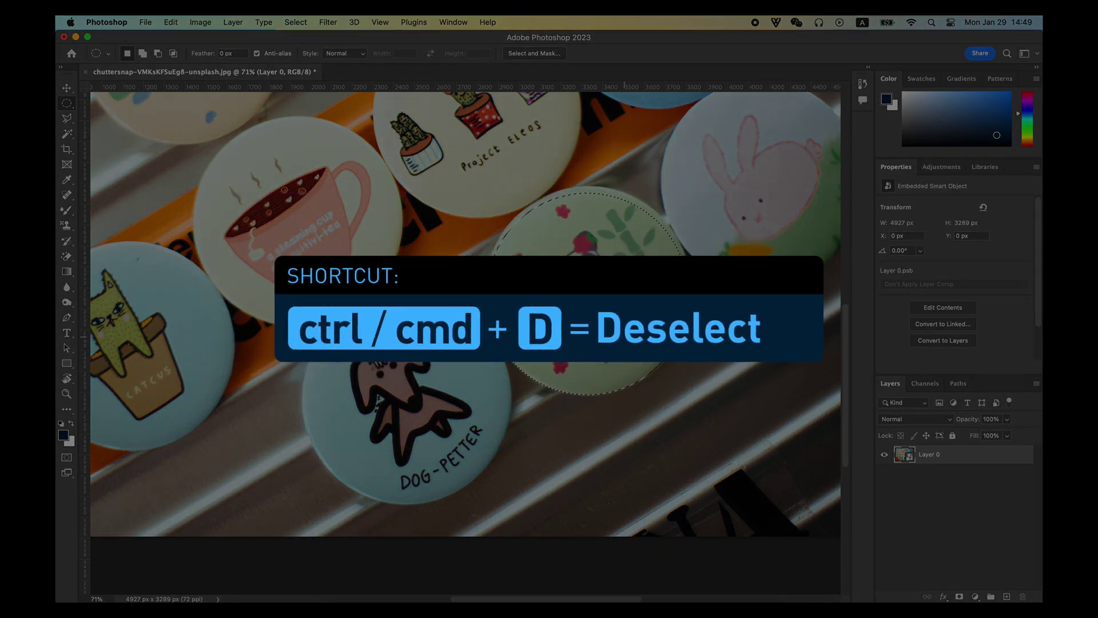
- Deselect the panda badge circle with Cmd+D, then restore it with Select > Reselect
key(super+d)
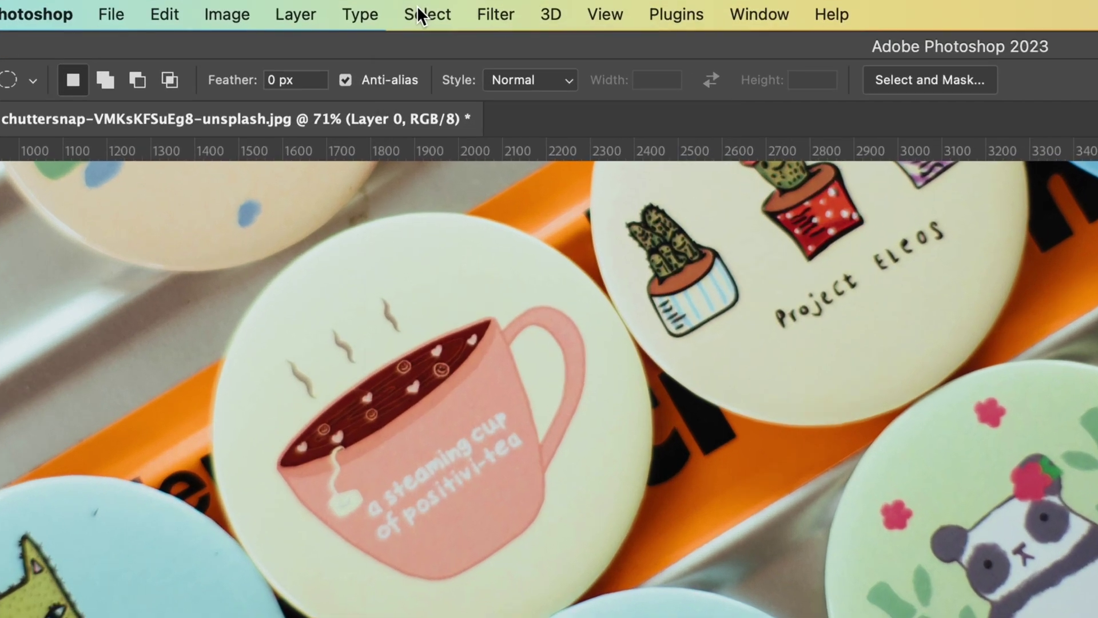
click(294, 22)
click(464, 92)
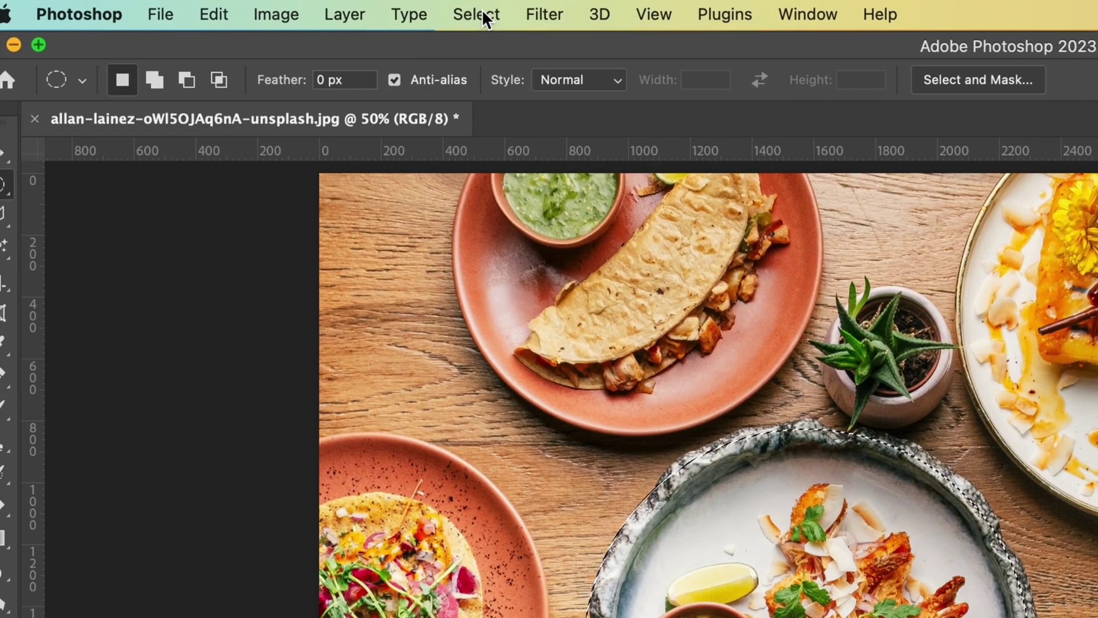
- Invert the selection and apply Hue/Saturation with Saturation -100 and Lightness about -54
click(300, 23)
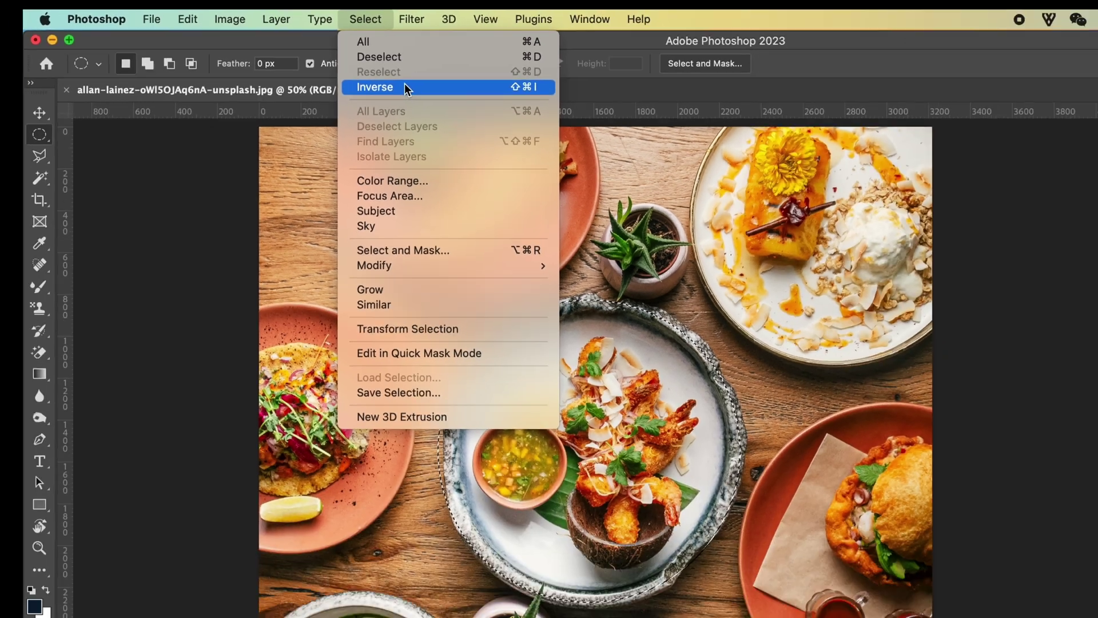
click(535, 108)
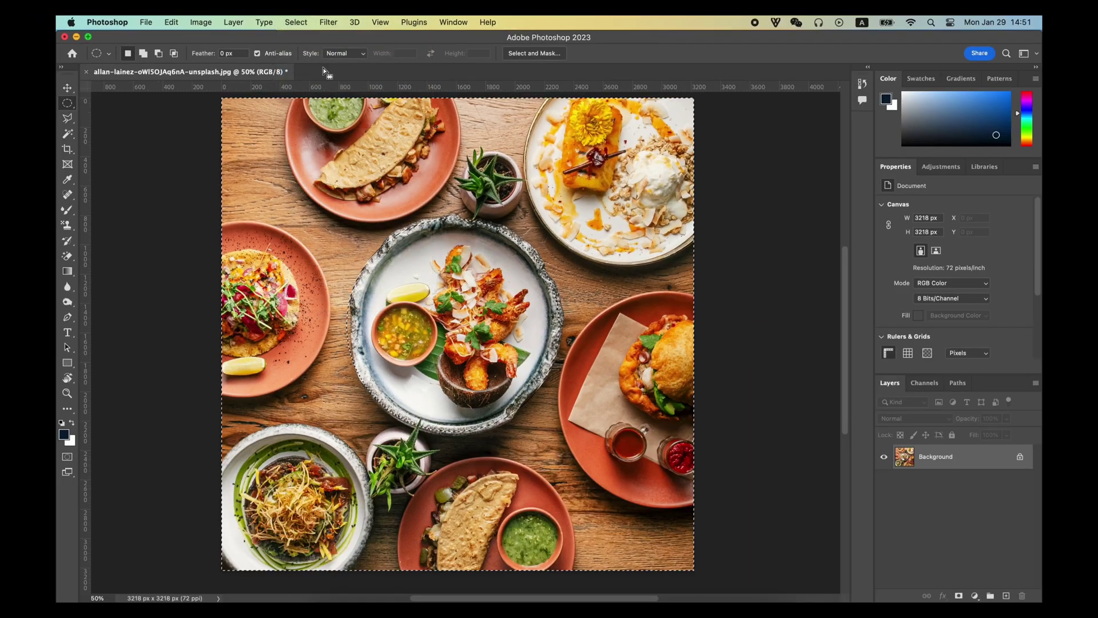
key(super+u)
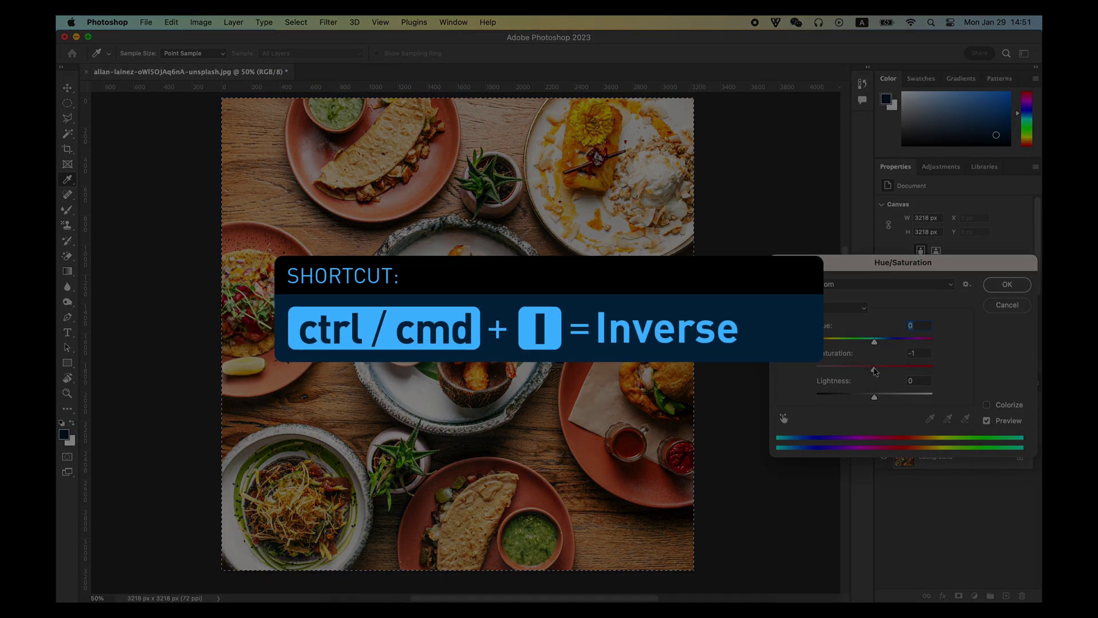
drag(874, 372, 817, 380)
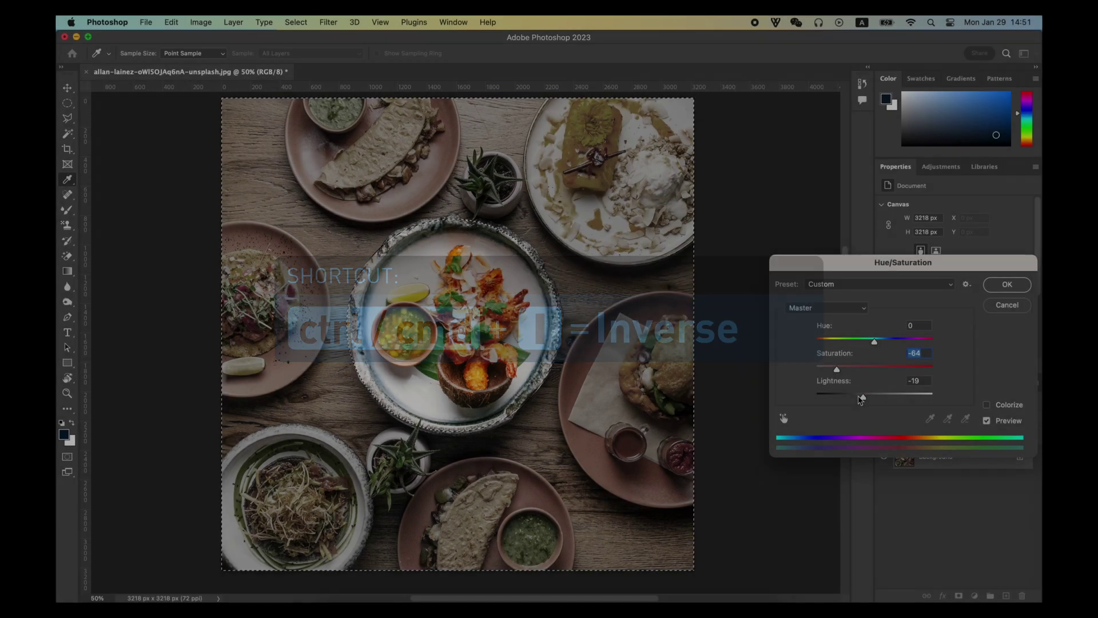
drag(873, 399, 840, 402)
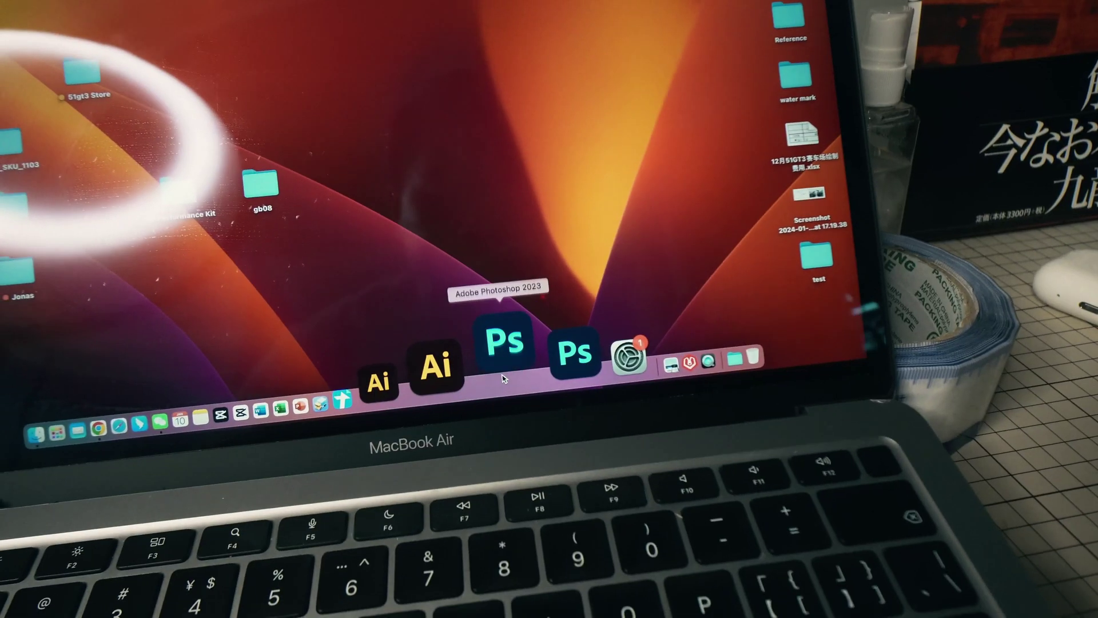
- Launch Photoshop and browse the crop, spot healing, brush, clone stamp, history brush and eraser tools
click(583, 309)
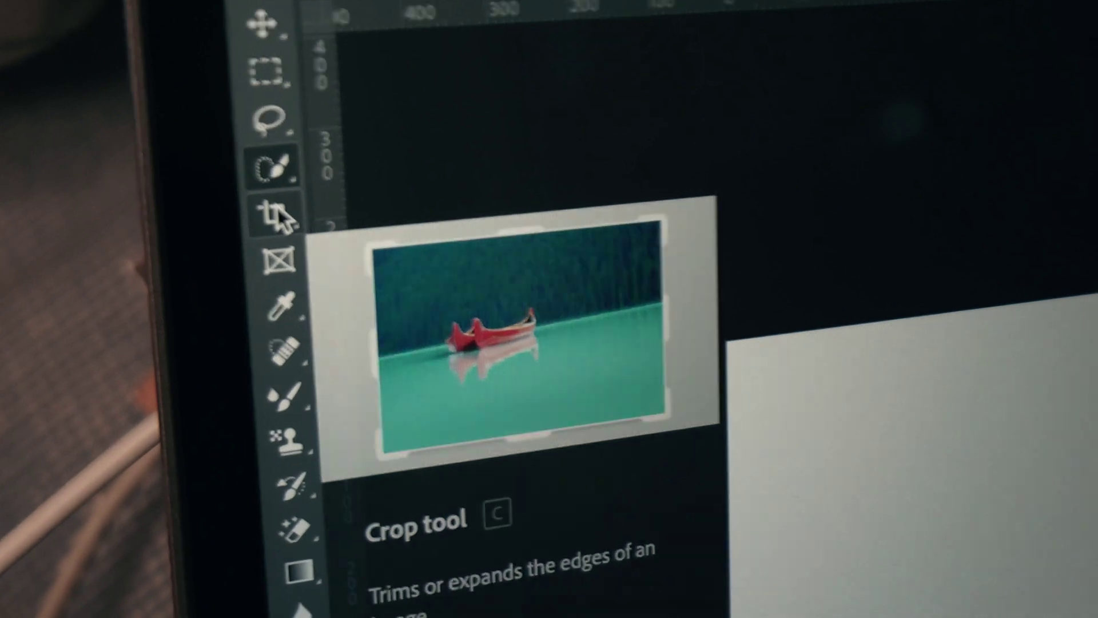
click(350, 300)
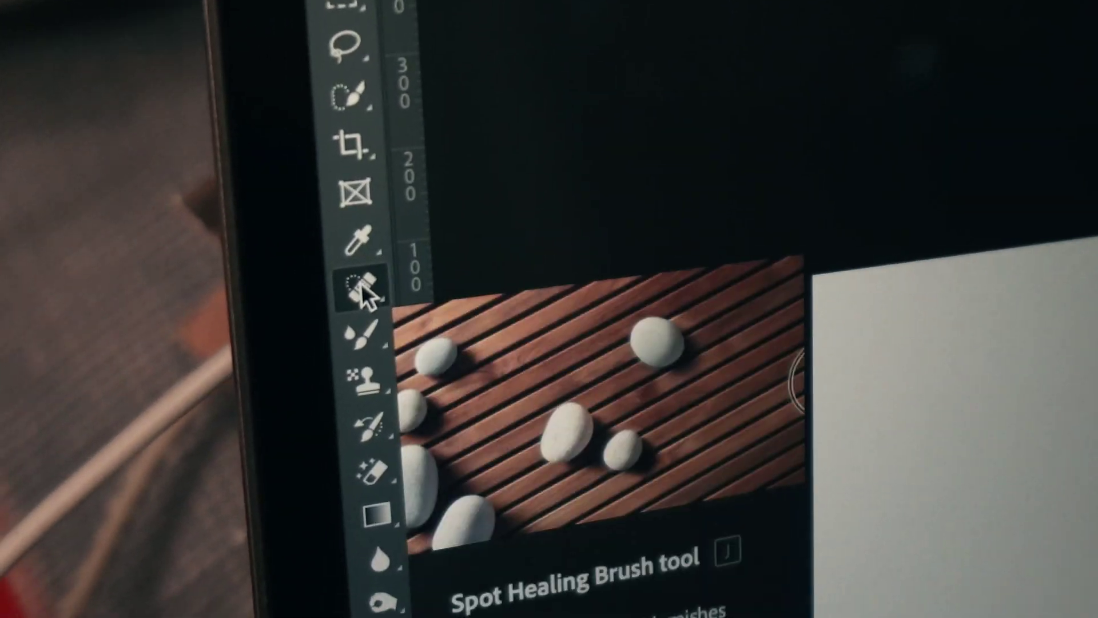
click(345, 402)
click(377, 243)
click(379, 285)
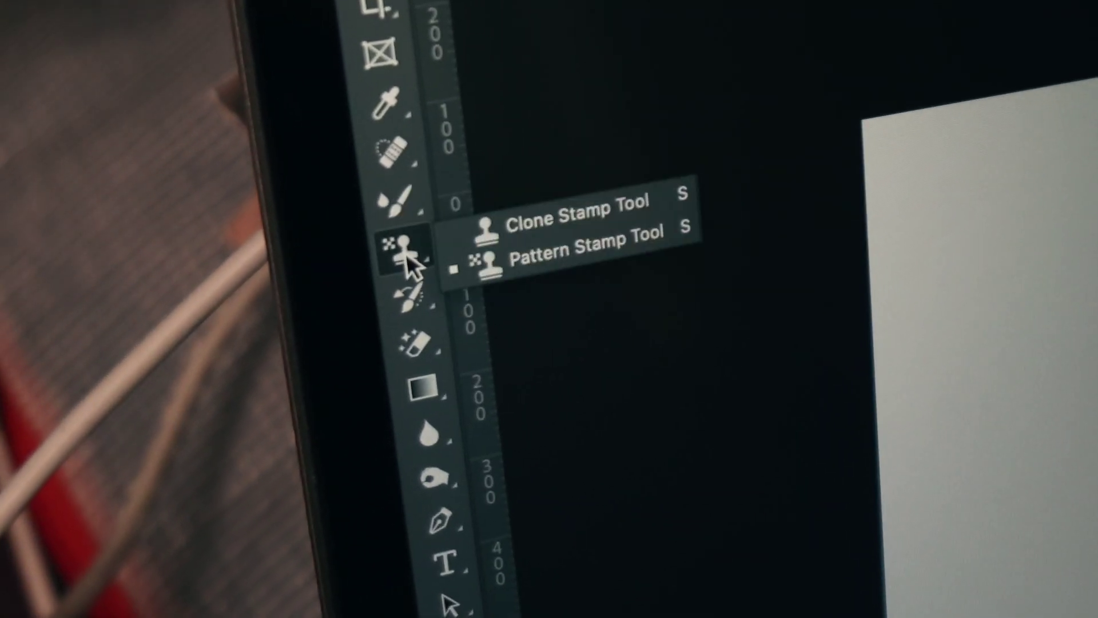
click(387, 331)
click(394, 294)
- Browse the gradient, blur, dodge/burn, pen, type, path selection and shape/navigation tools
click(397, 339)
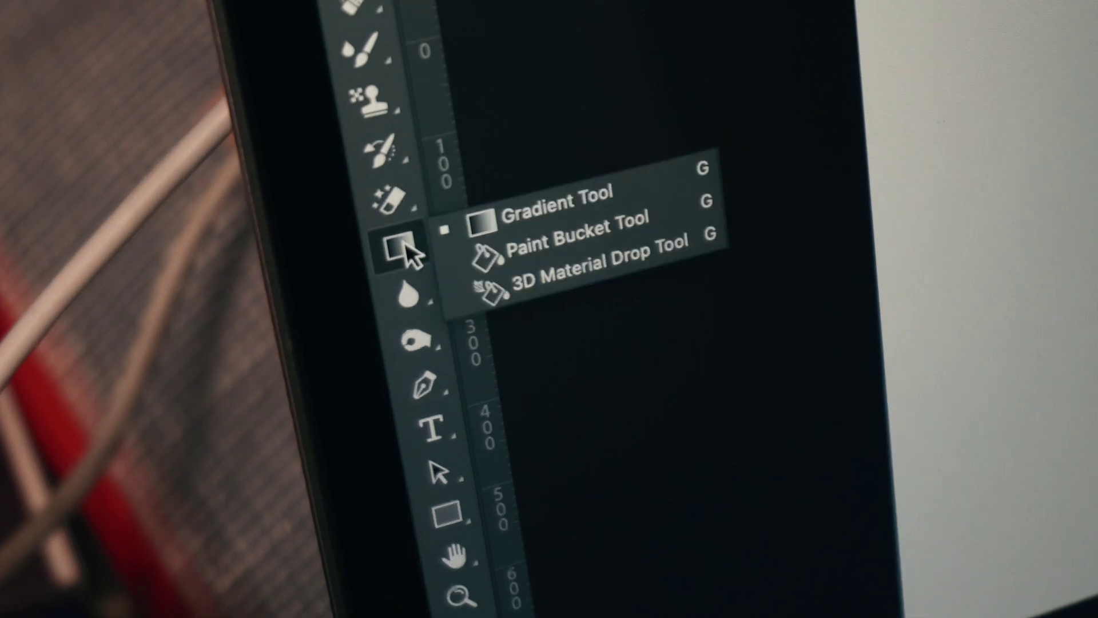
click(404, 384)
click(433, 316)
click(444, 359)
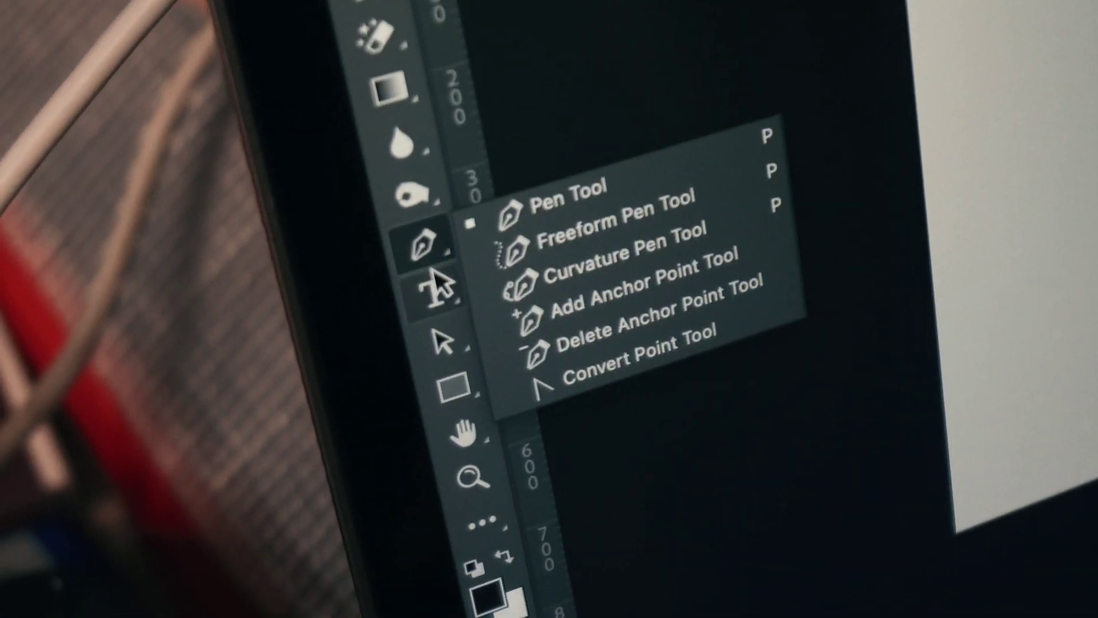
click(452, 404)
click(459, 450)
click(438, 347)
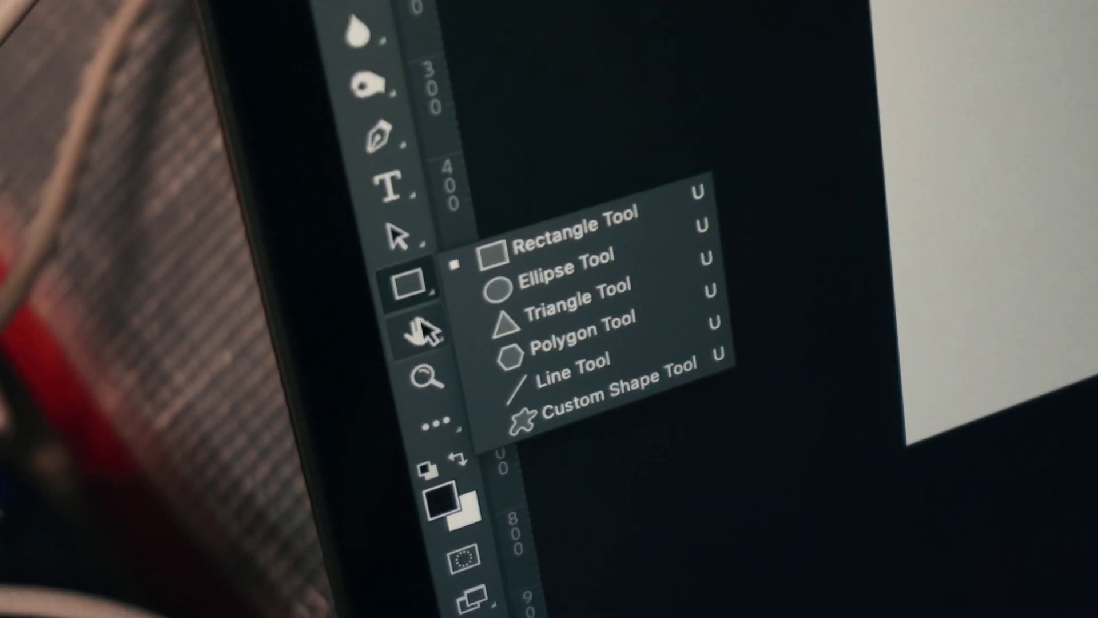